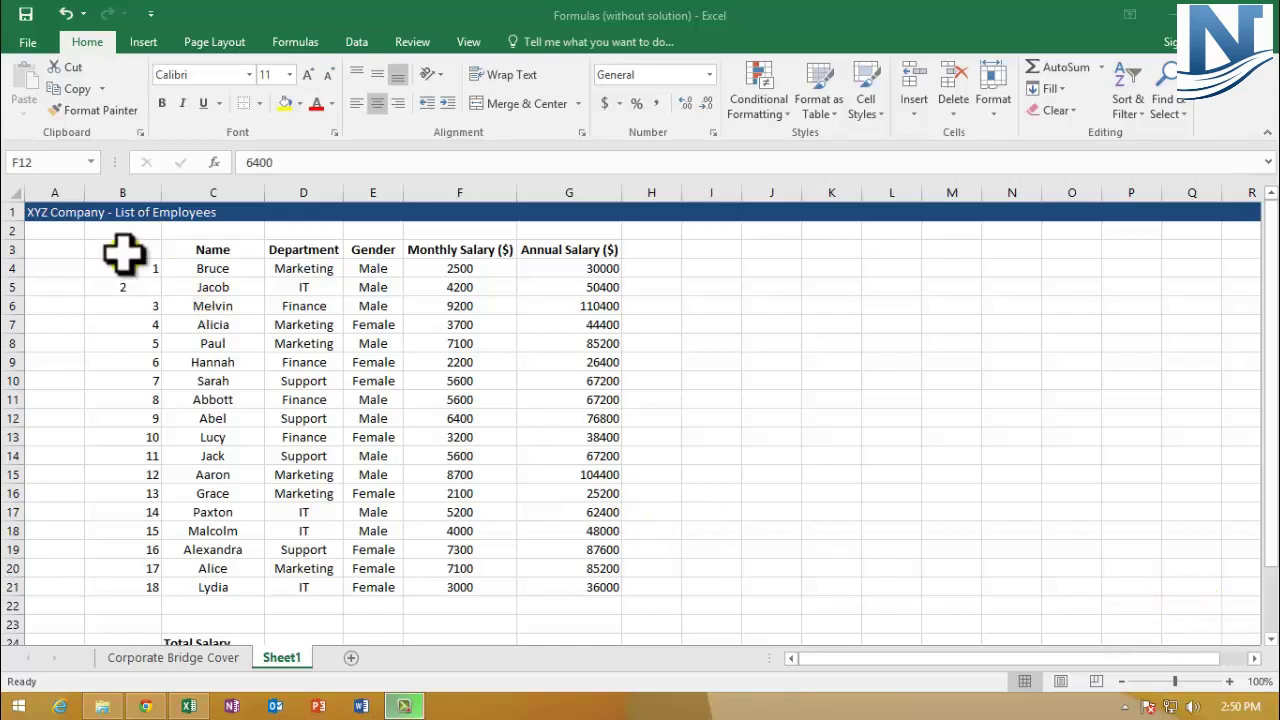
# - Look over the employee list in B3:G21 and the salary summary labels beneath it
pyautogui.moveTo(123, 250); pyautogui.dragTo(568, 575)
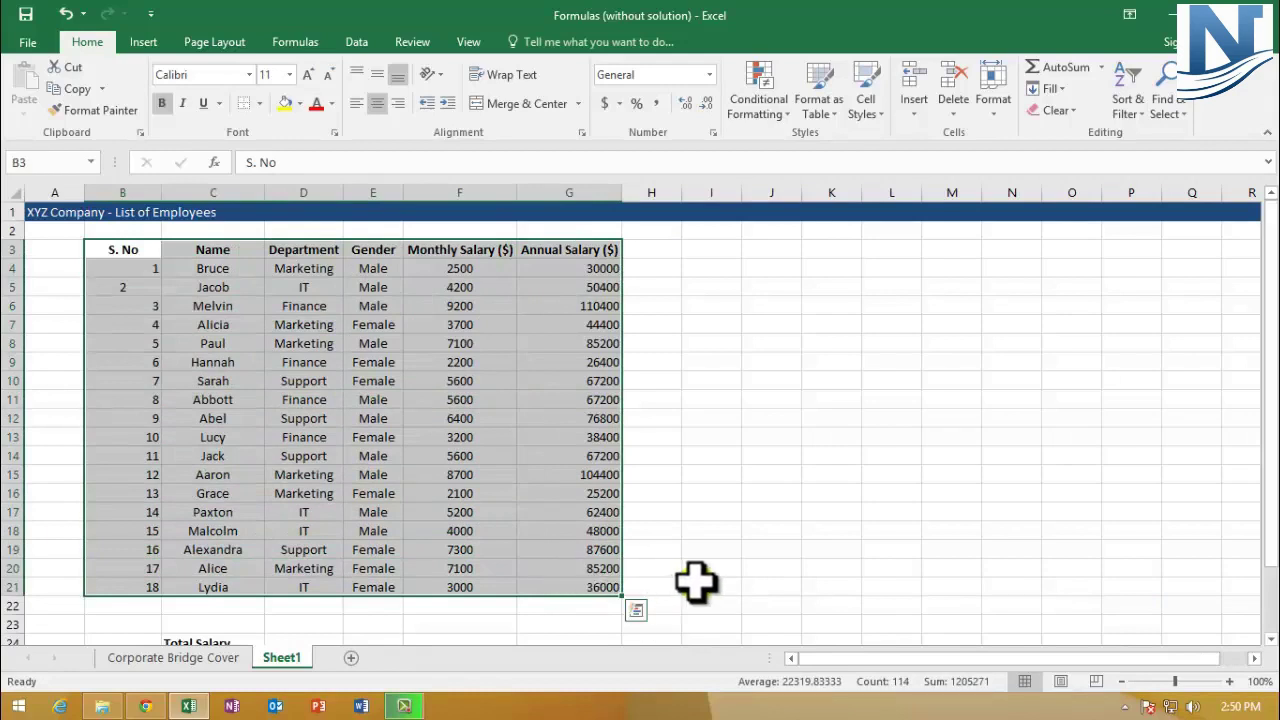
pyautogui.click(697, 432)
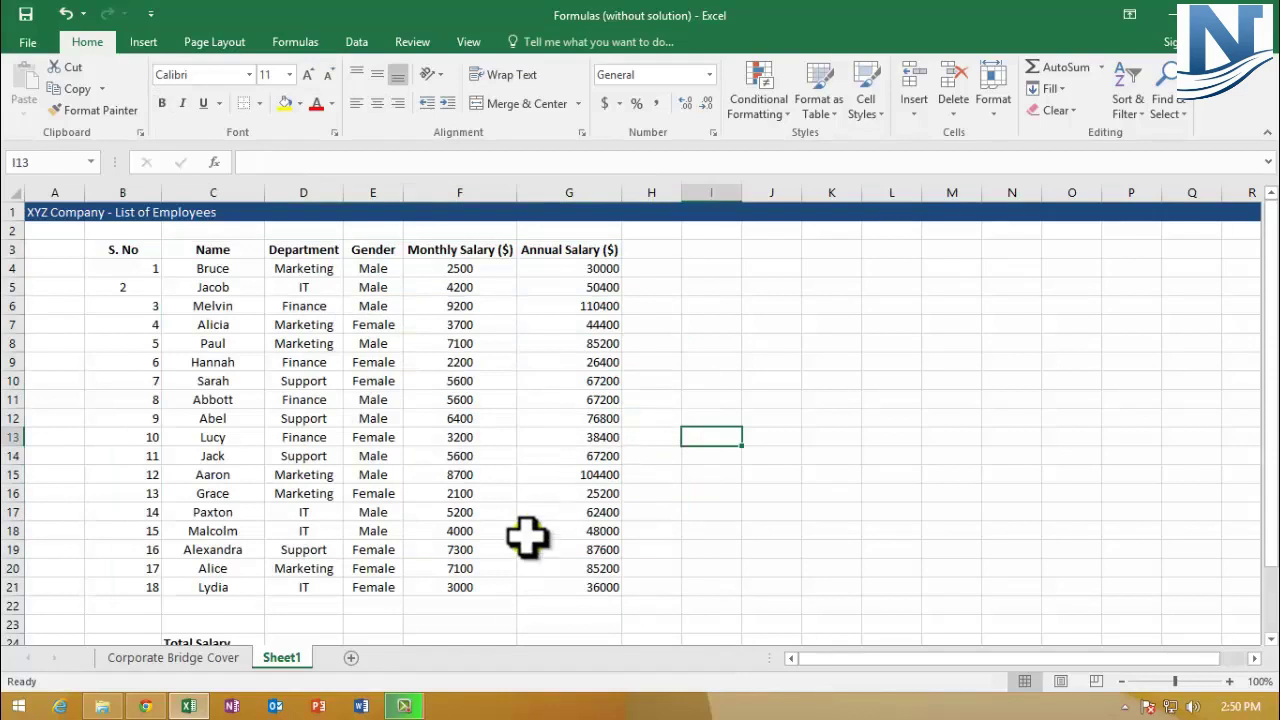
pyautogui.scroll(-3, 510, 545)
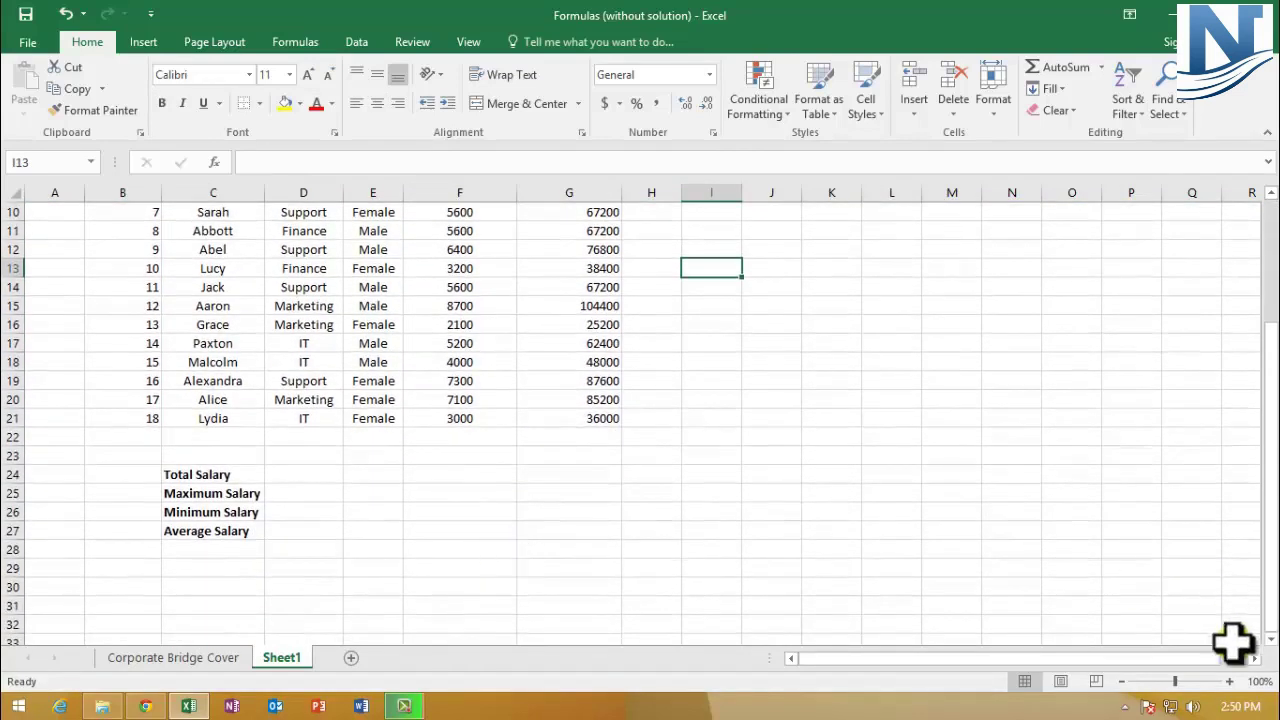
pyautogui.click(241, 414)
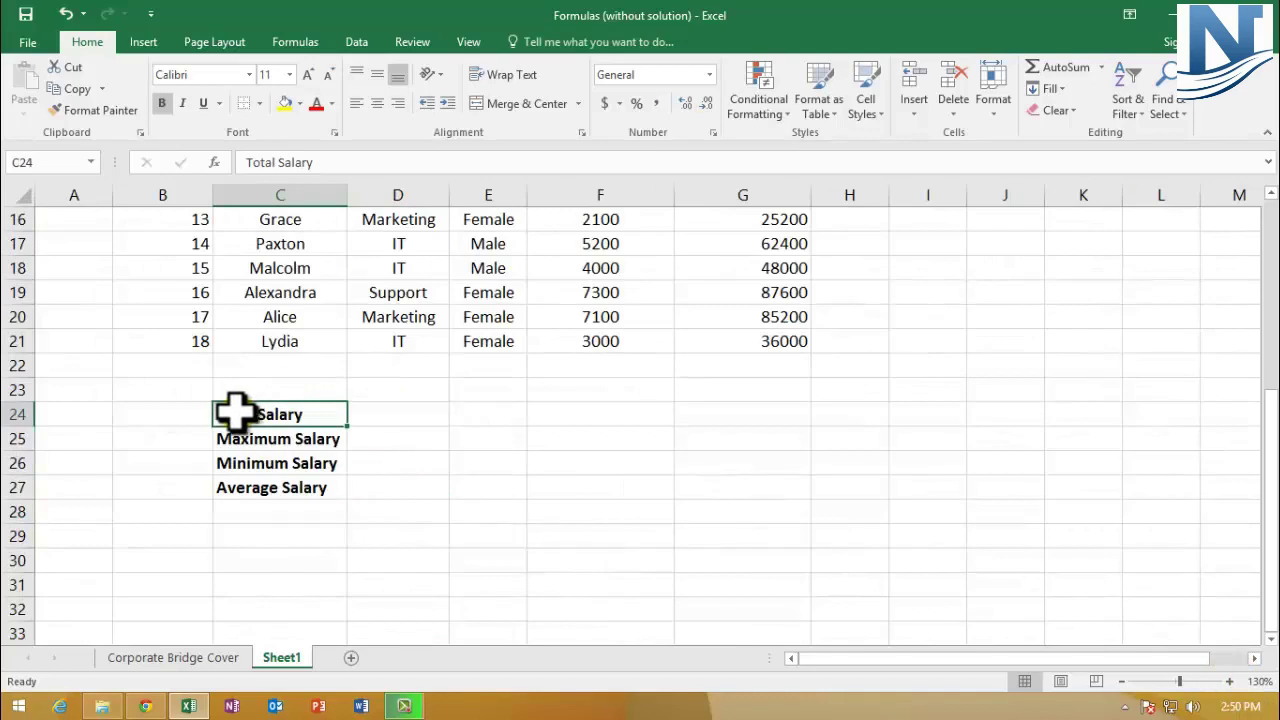
pyautogui.scroll(2, 235, 412)
pyautogui.scroll(3, 235, 412)
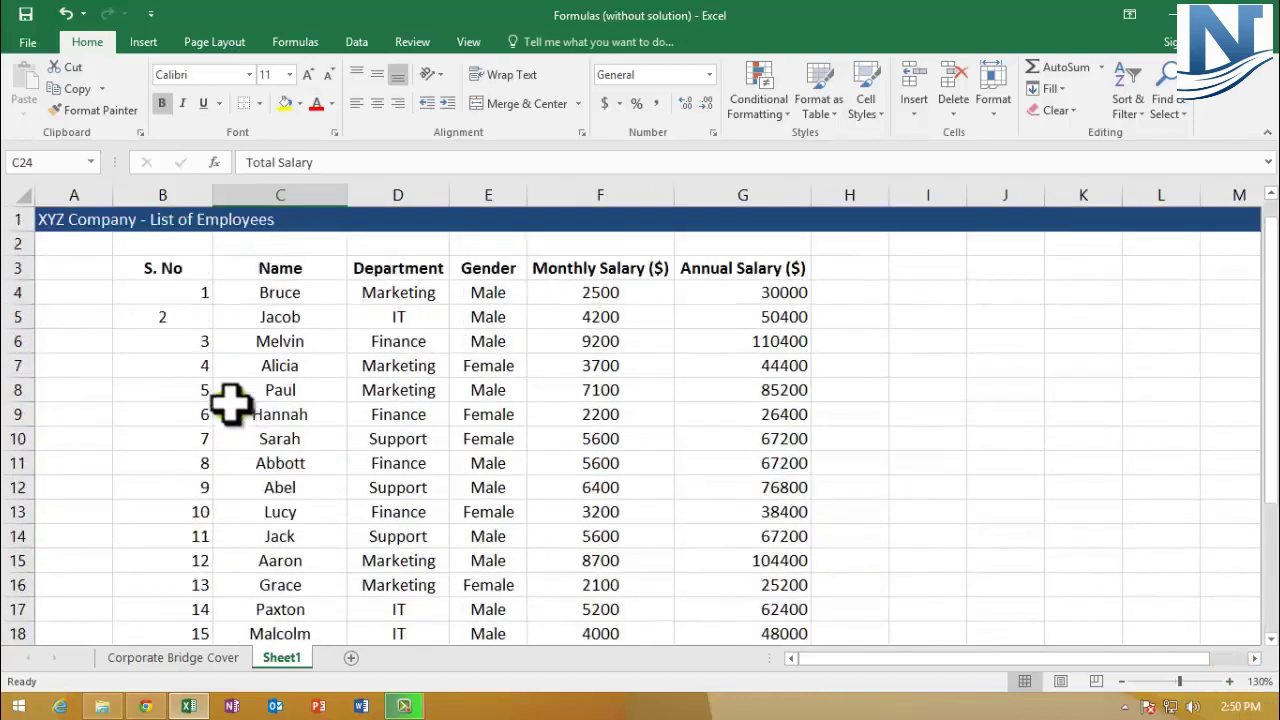
pyautogui.moveTo(195, 290); pyautogui.dragTo(172, 597)
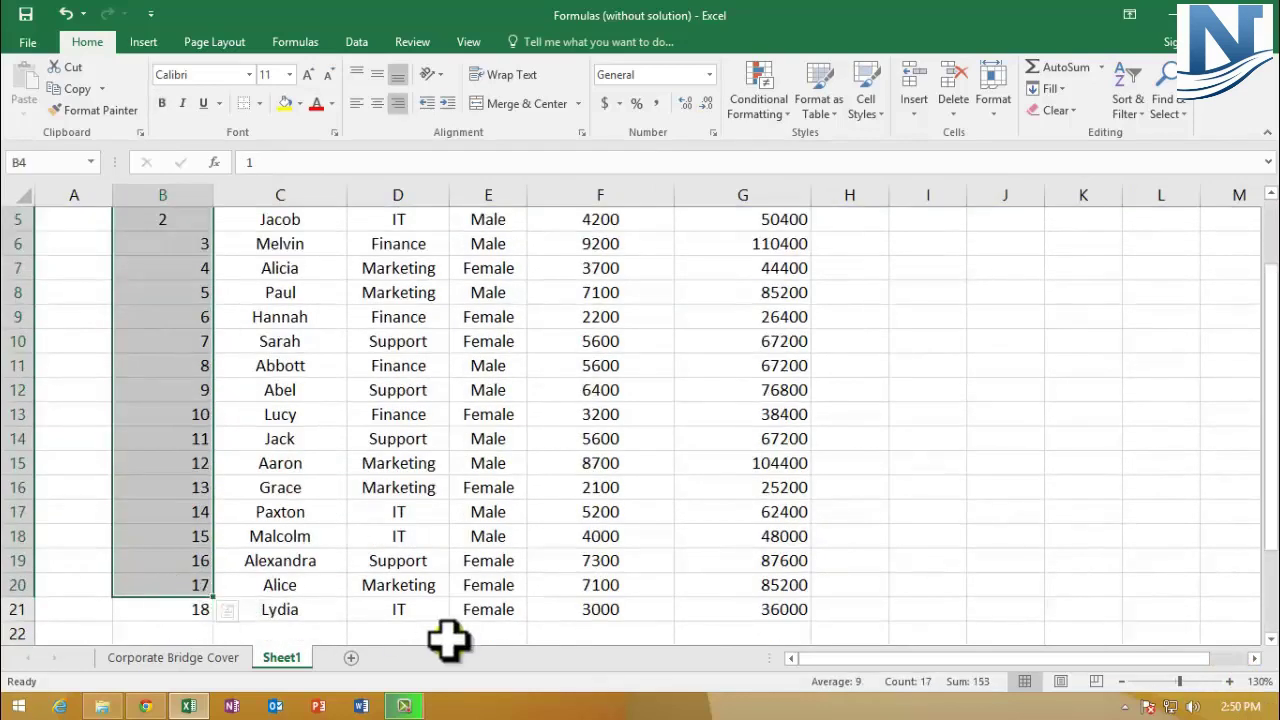
pyautogui.scroll(-1, 449, 630)
pyautogui.click(295, 607)
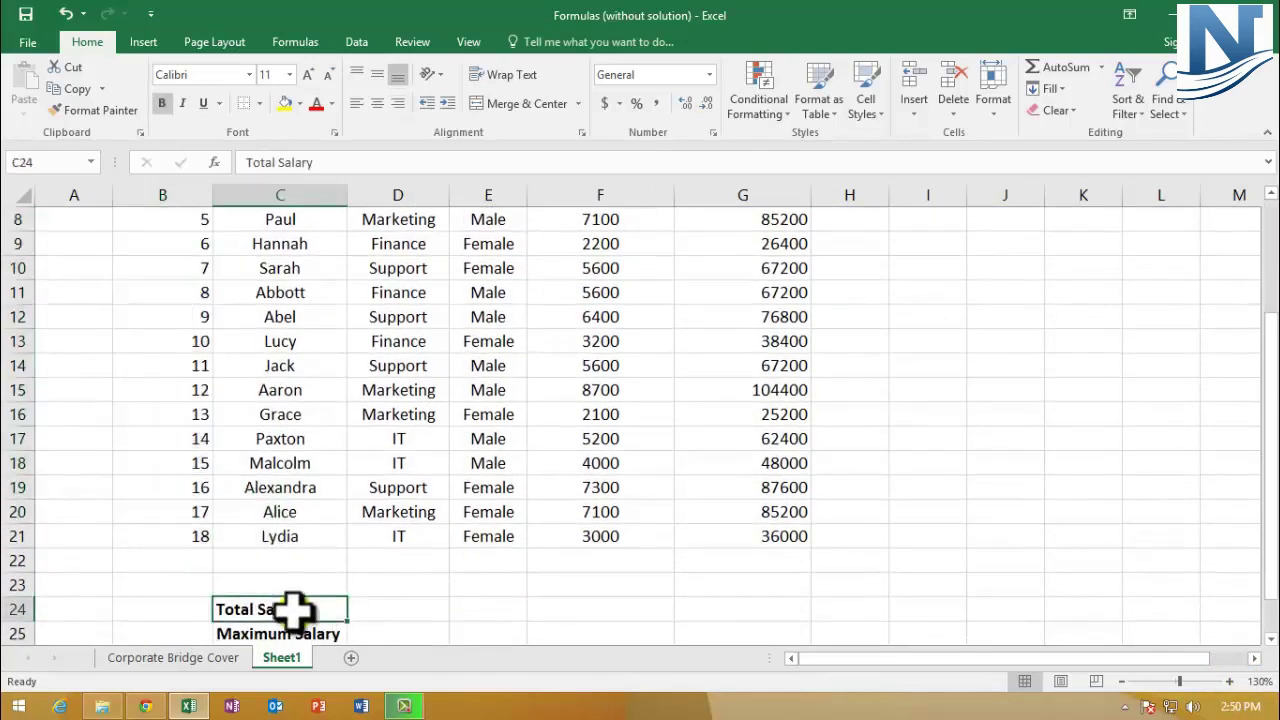
# - Examine the Monthly Salary and Annual Salary columns as the source data for the Total Salary row
pyautogui.click(590, 604)
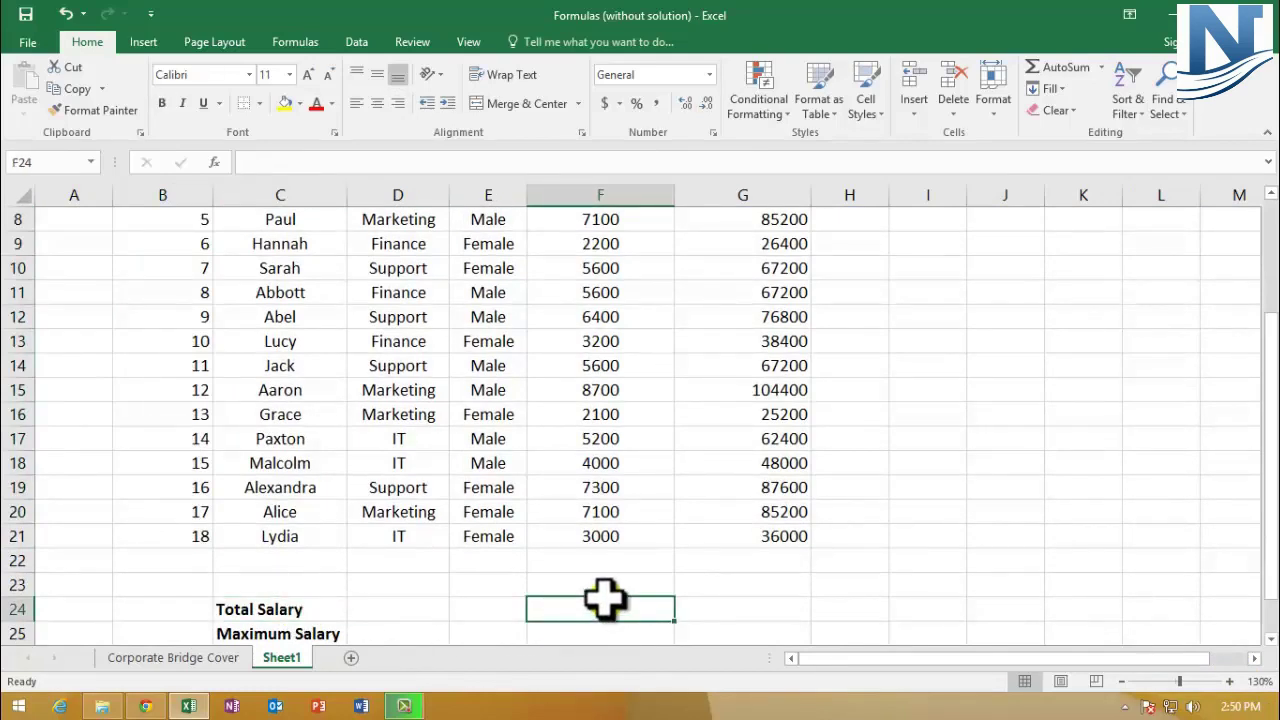
pyautogui.scroll(3, 603, 598)
pyautogui.click(604, 190)
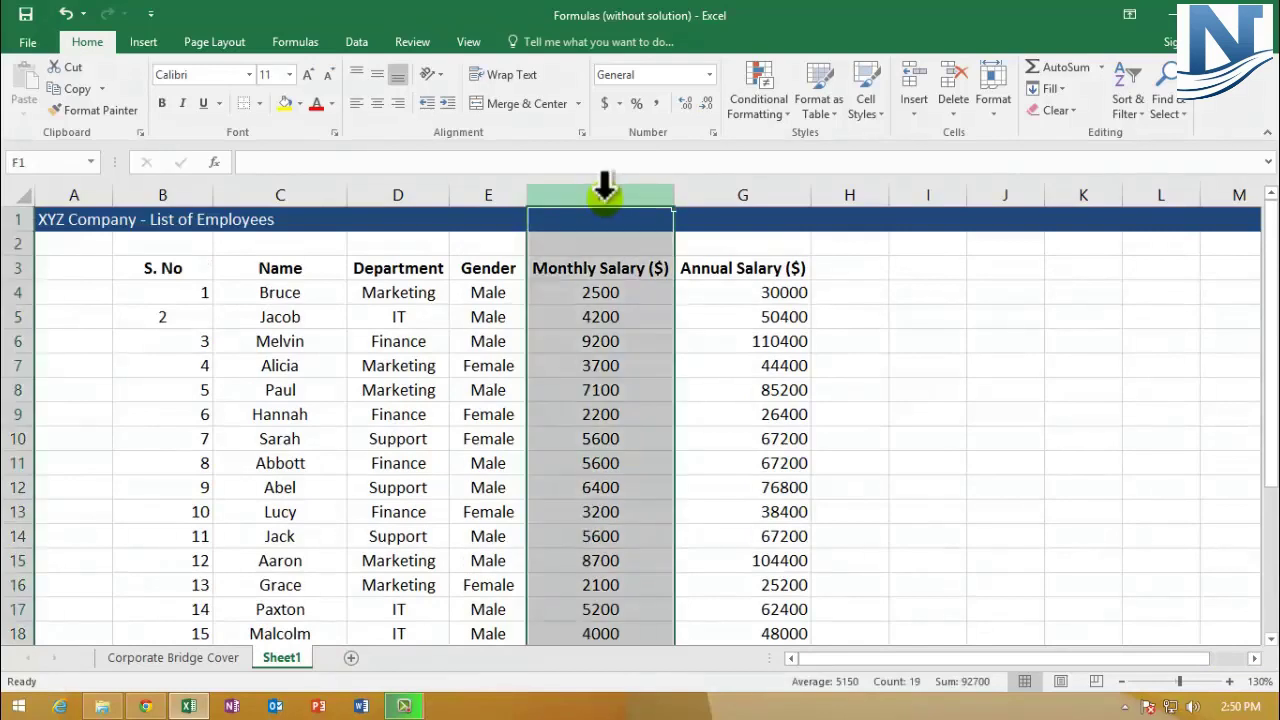
pyautogui.click(770, 190)
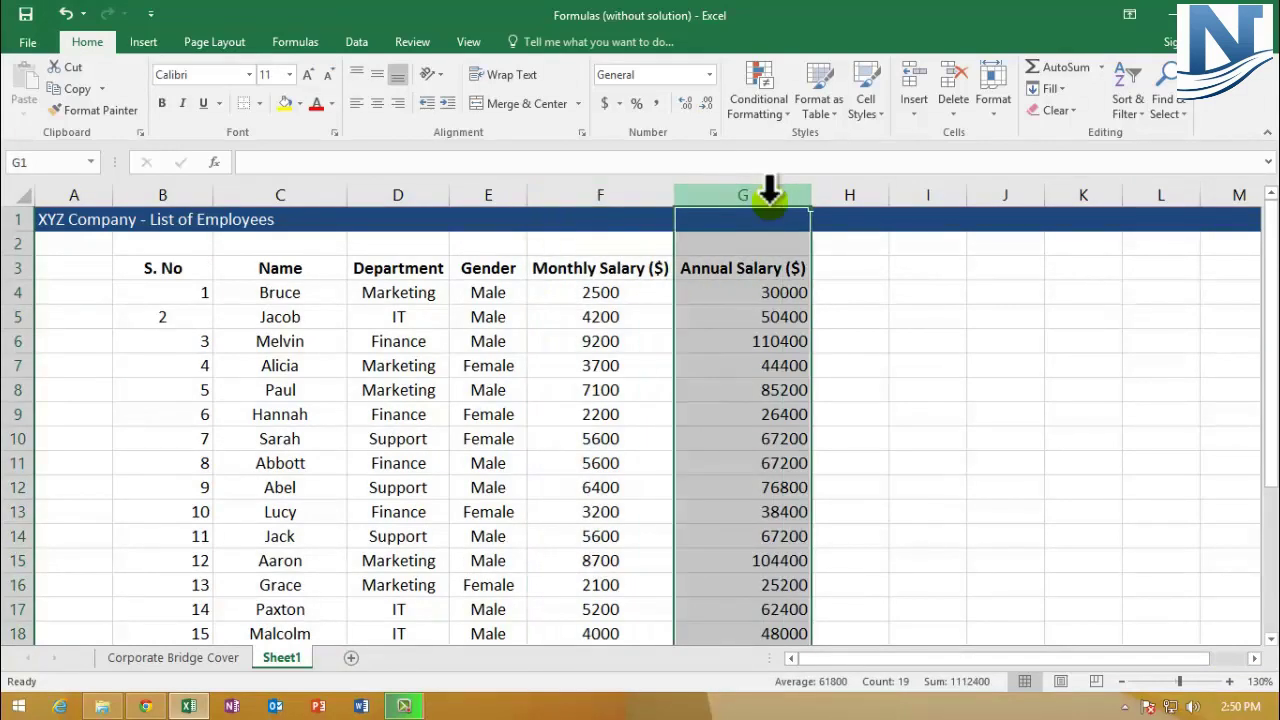
pyautogui.scroll(-4, 429, 394)
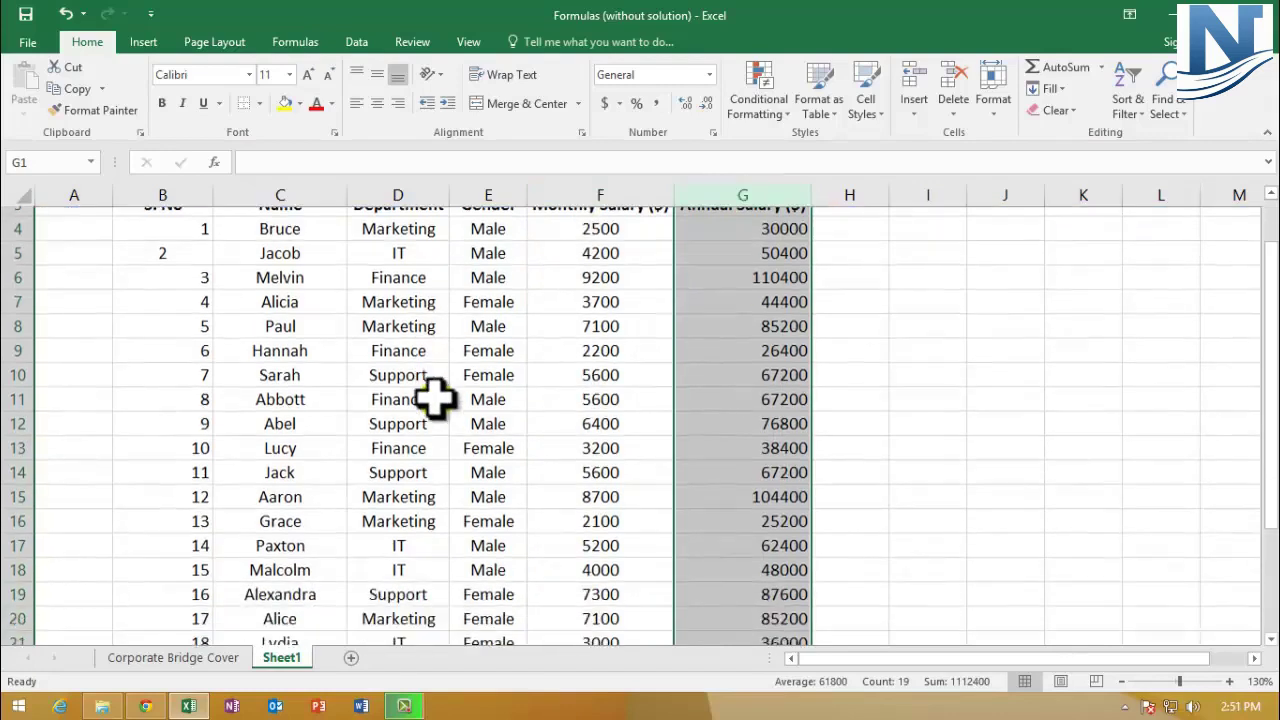
pyautogui.click(251, 487)
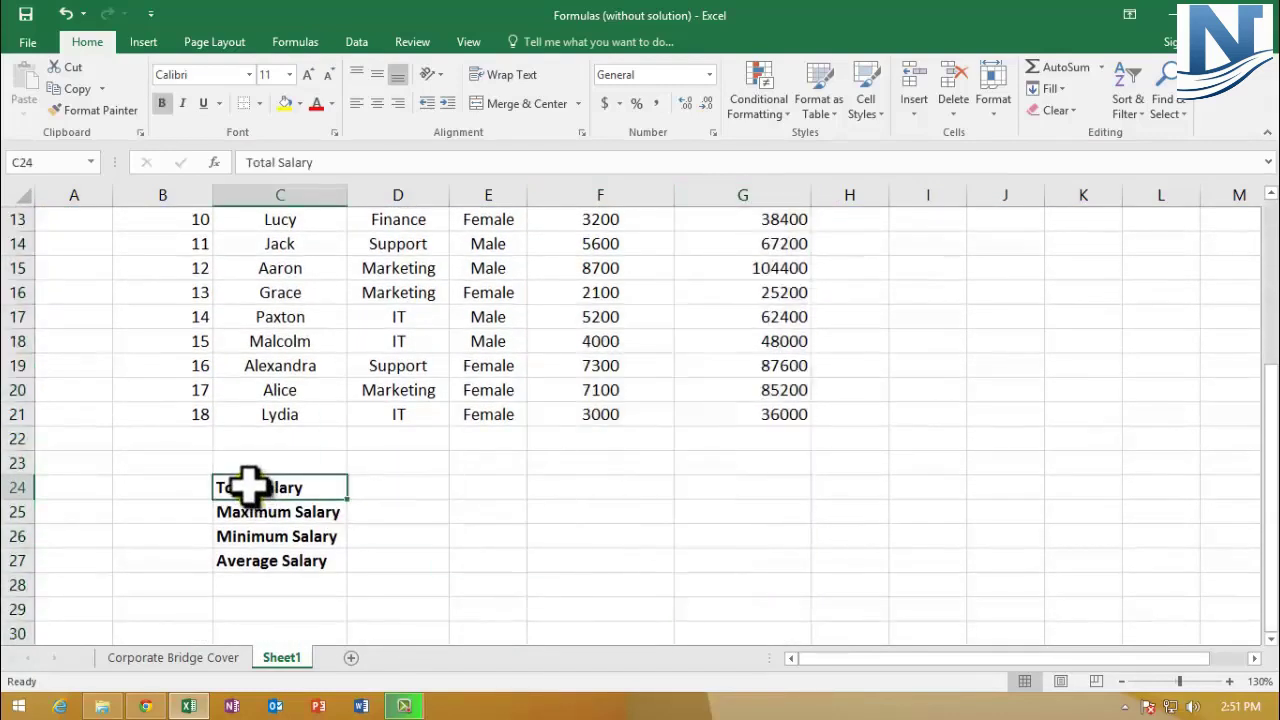
# - Read through the Monthly Salary and Annual Salary columns with the Maximum Salary row in mind
pyautogui.click(305, 512)
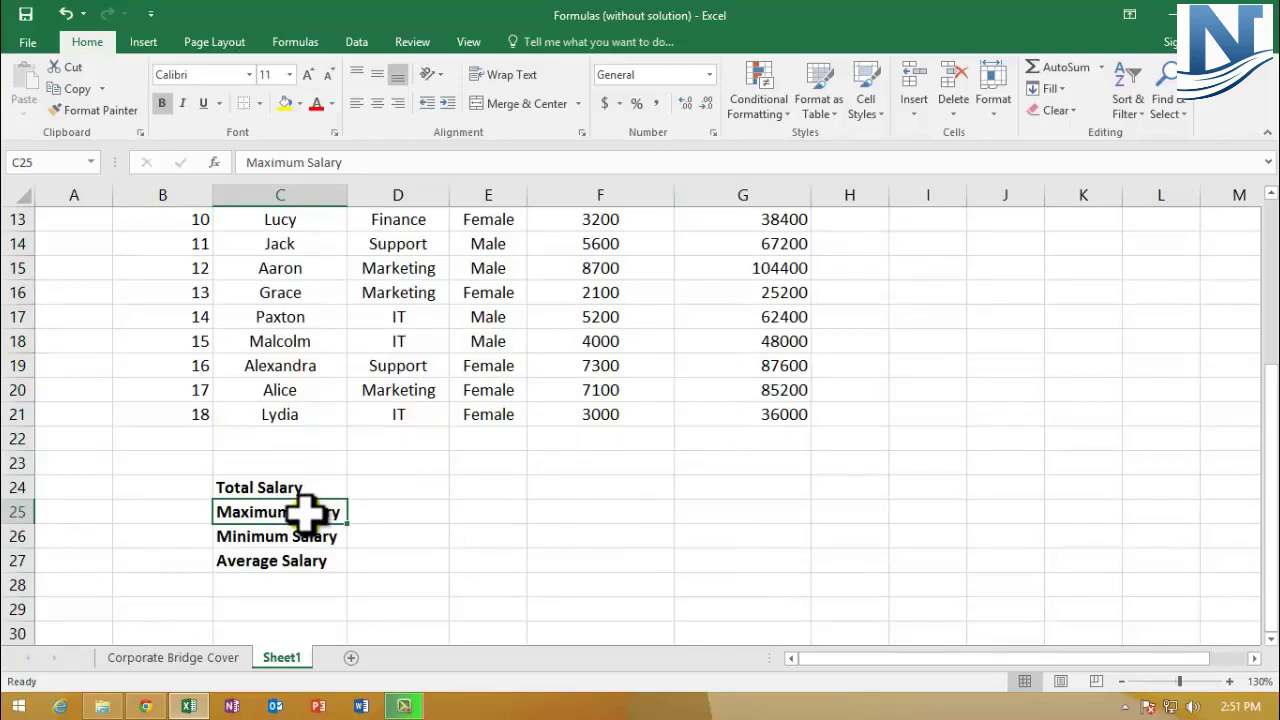
pyautogui.scroll(3, 509, 463)
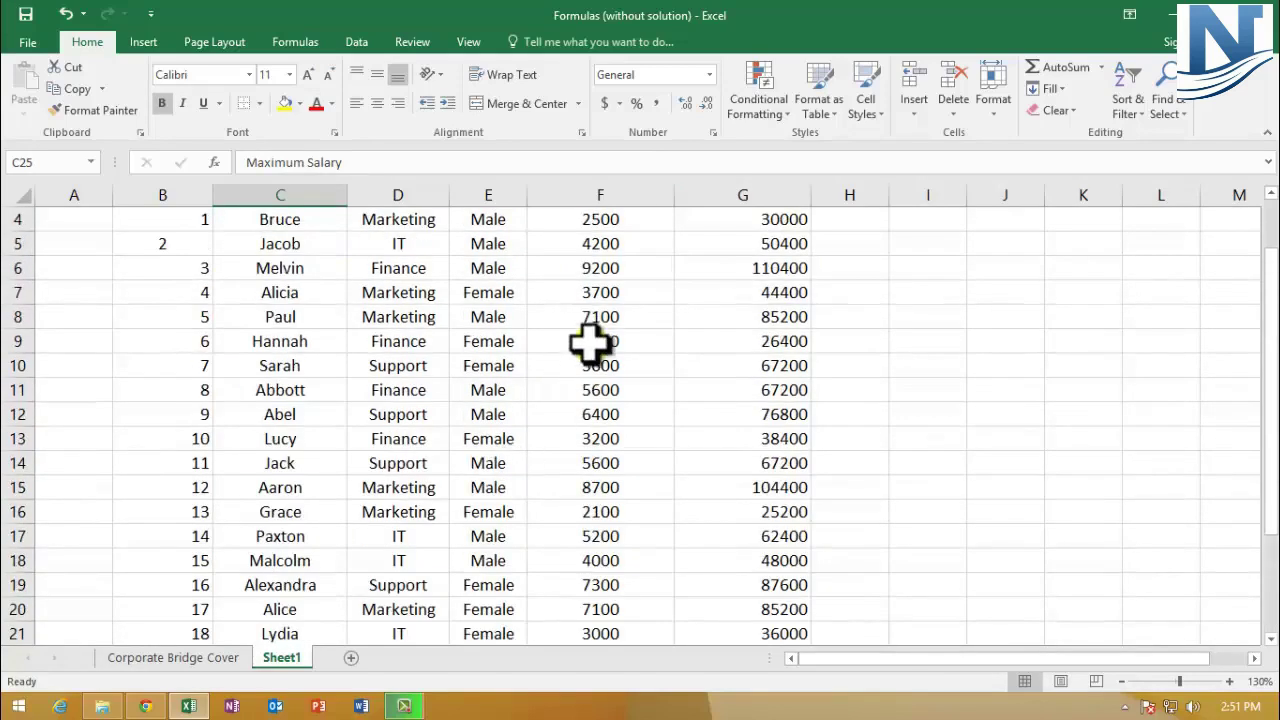
pyautogui.scroll(1, 590, 341)
pyautogui.click(597, 190)
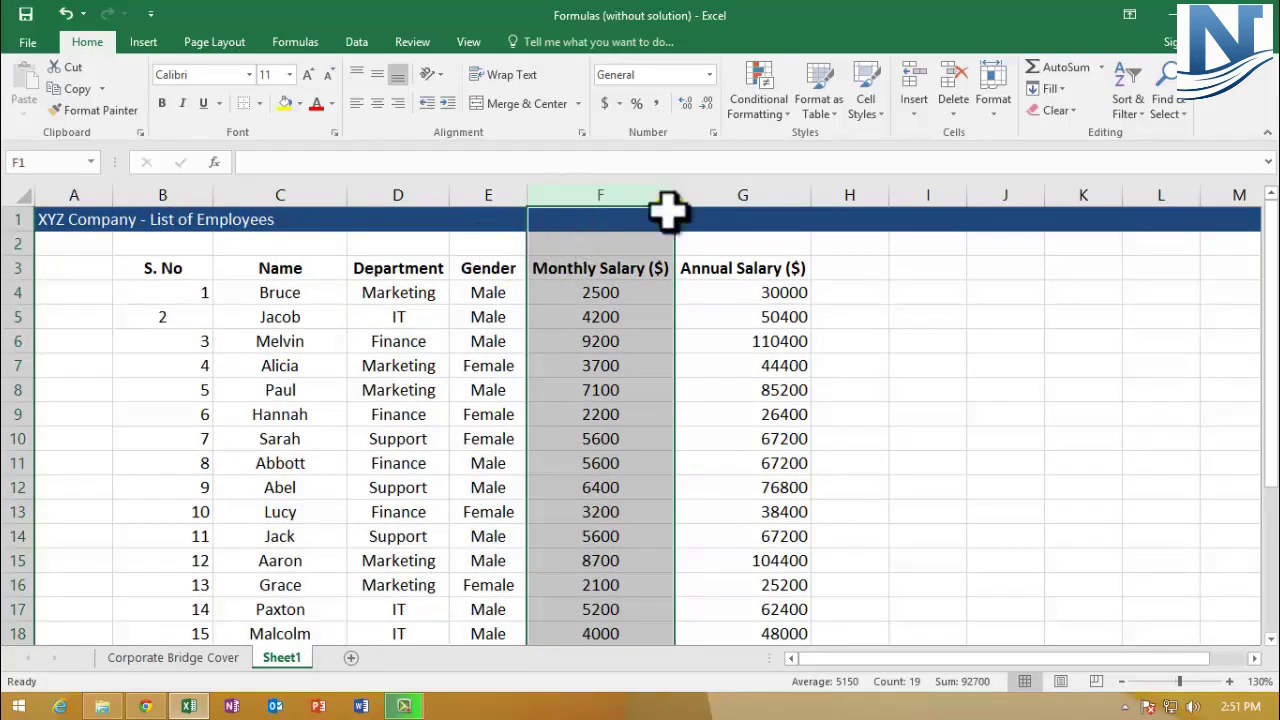
pyautogui.click(731, 197)
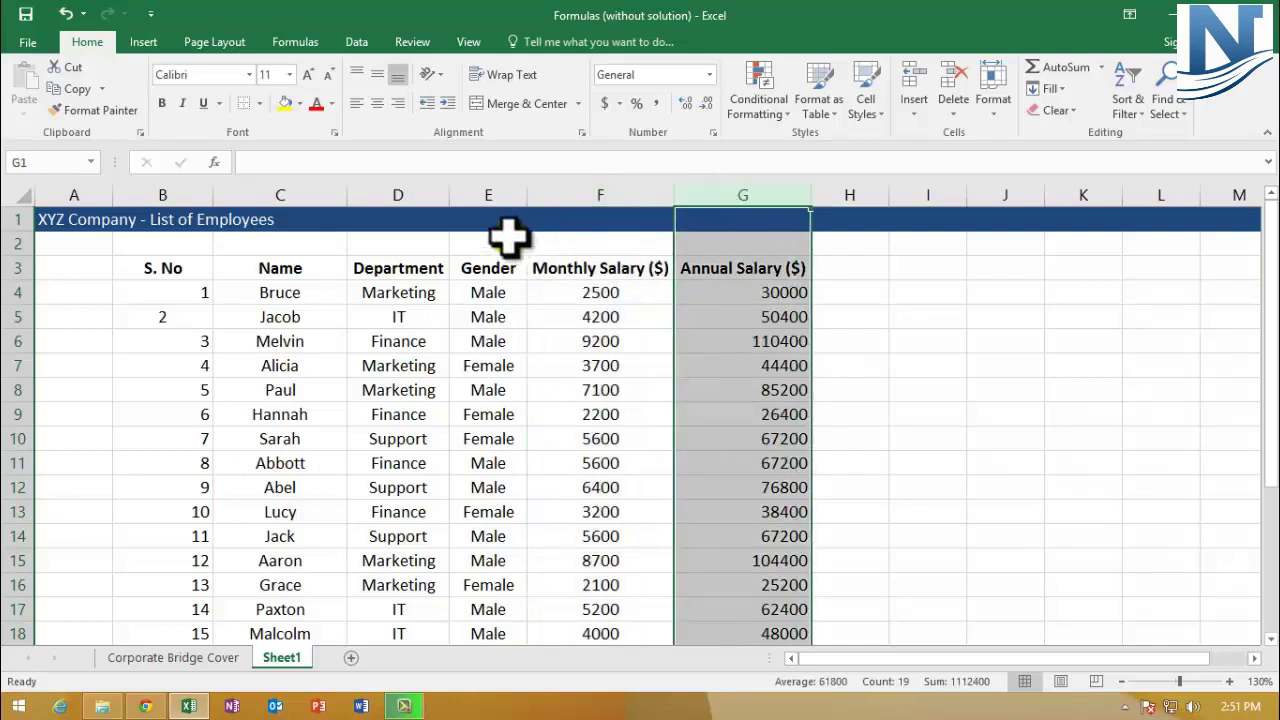
pyautogui.click(565, 197)
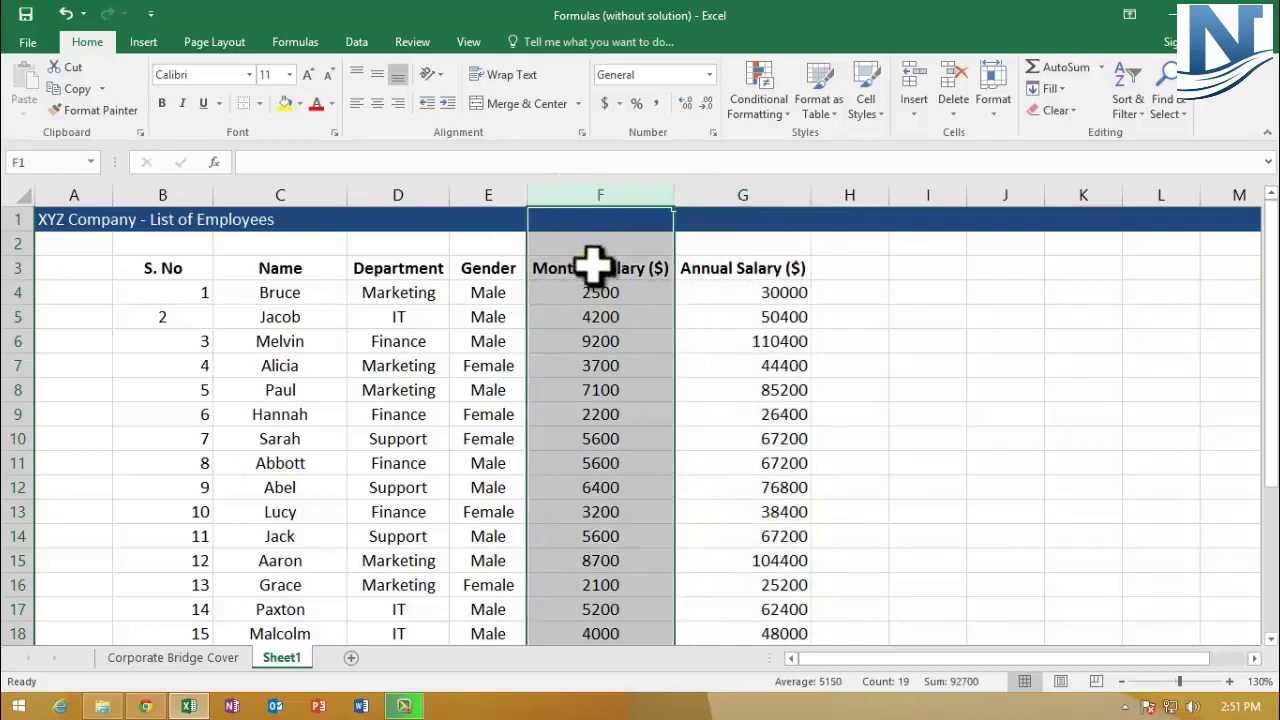
pyautogui.click(586, 294)
pyautogui.click(588, 318)
pyautogui.click(590, 341)
pyautogui.click(589, 366)
pyautogui.click(588, 391)
pyautogui.click(594, 414)
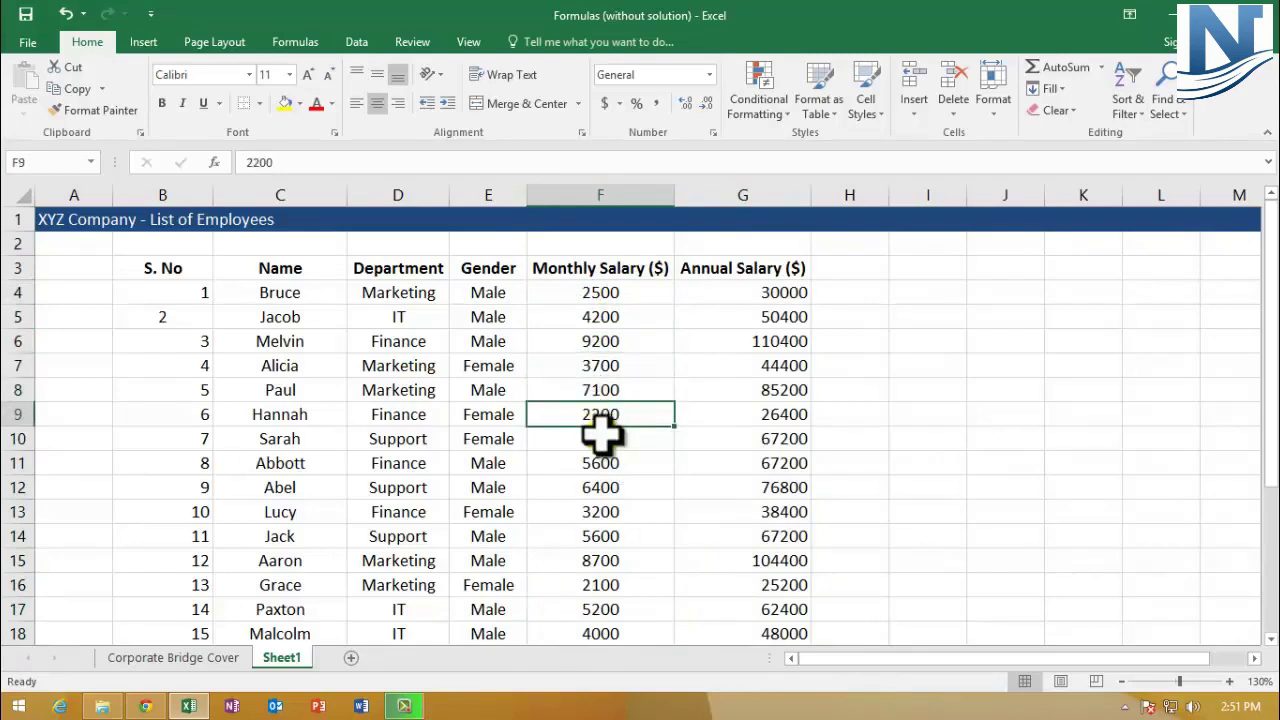
pyautogui.scroll(-1, 601, 434)
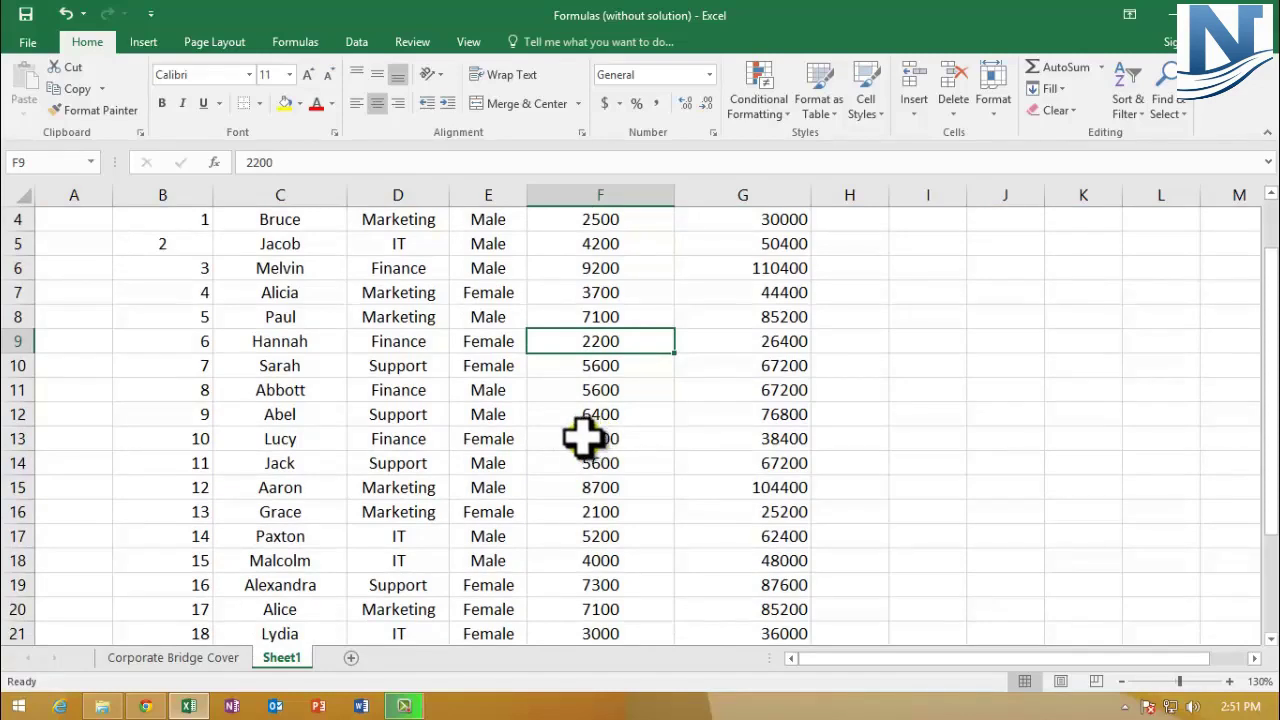
# - Examine the Minimum Salary and Average Salary labels against the salary figures in the employee list
pyautogui.scroll(-5, 560, 448)
pyautogui.click(251, 392)
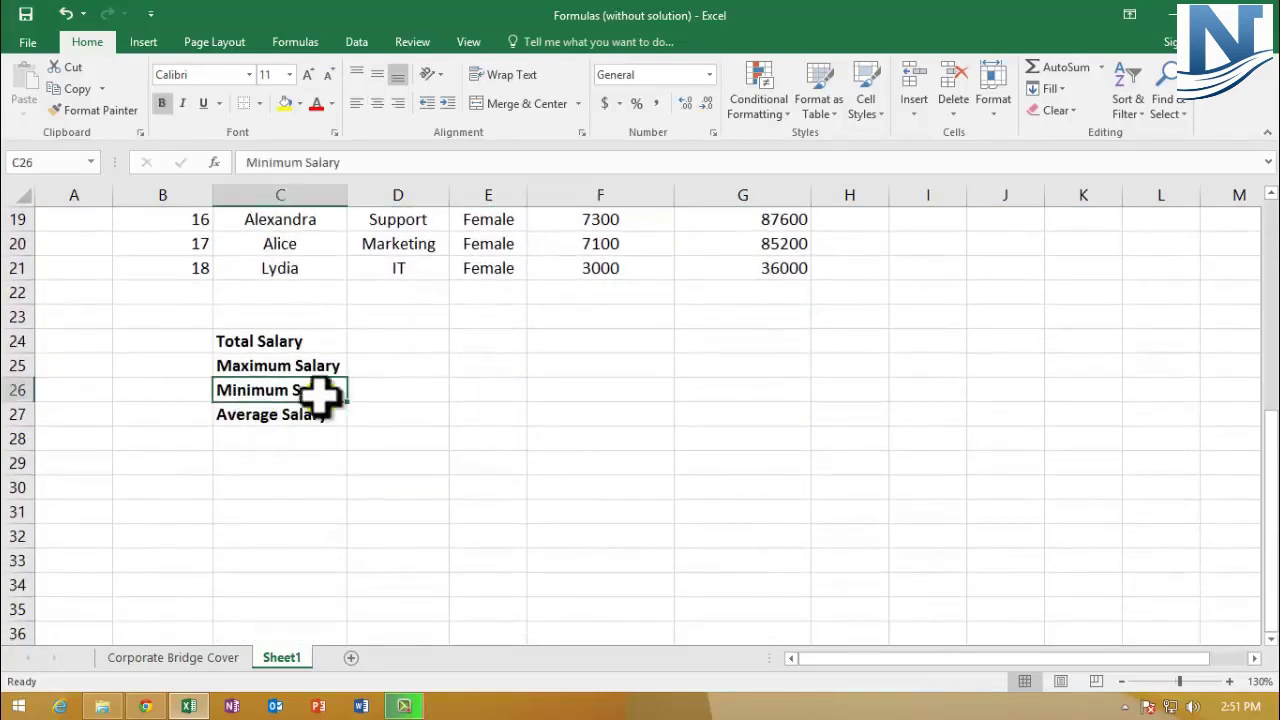
pyautogui.scroll(6, 607, 410)
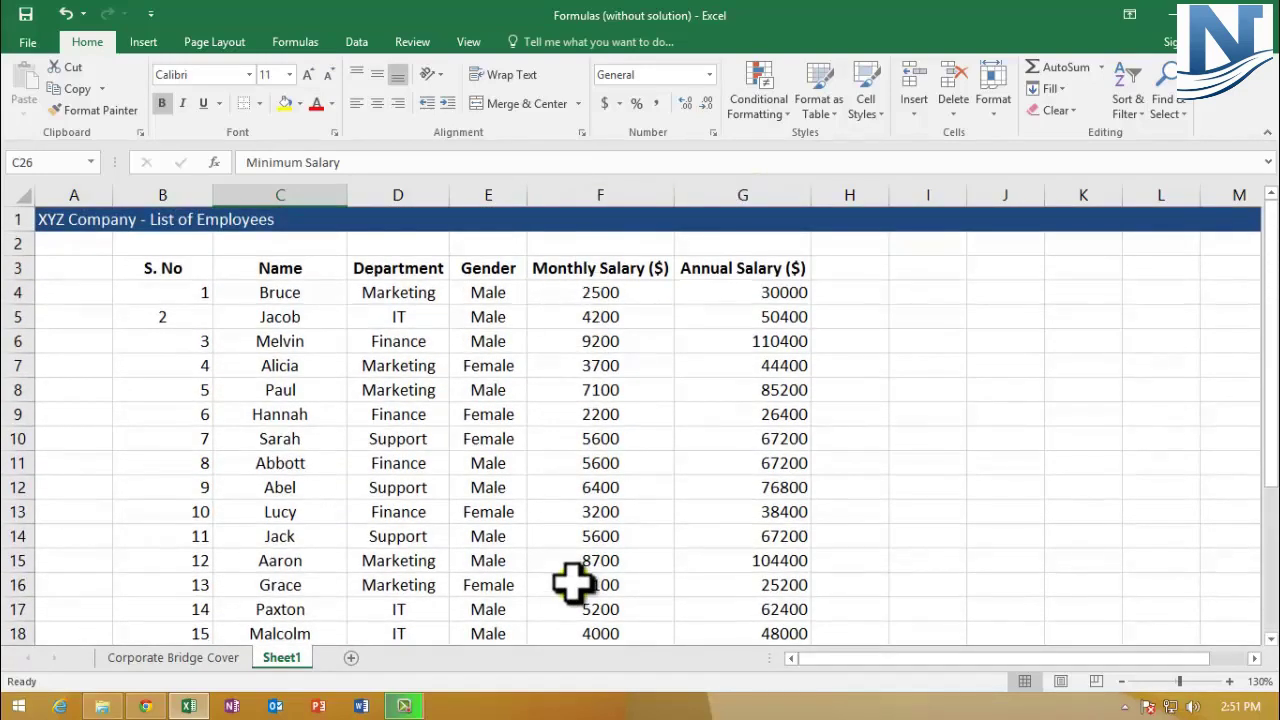
pyautogui.scroll(-2, 572, 585)
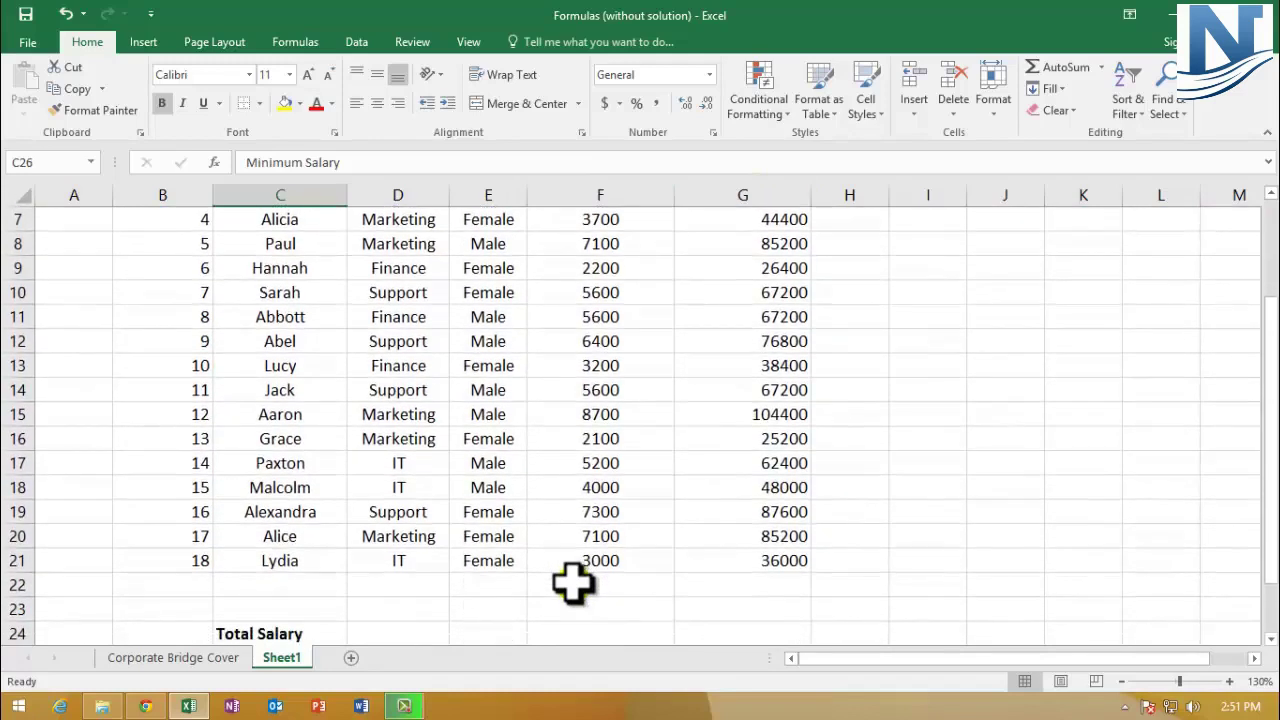
pyautogui.scroll(-1, 572, 585)
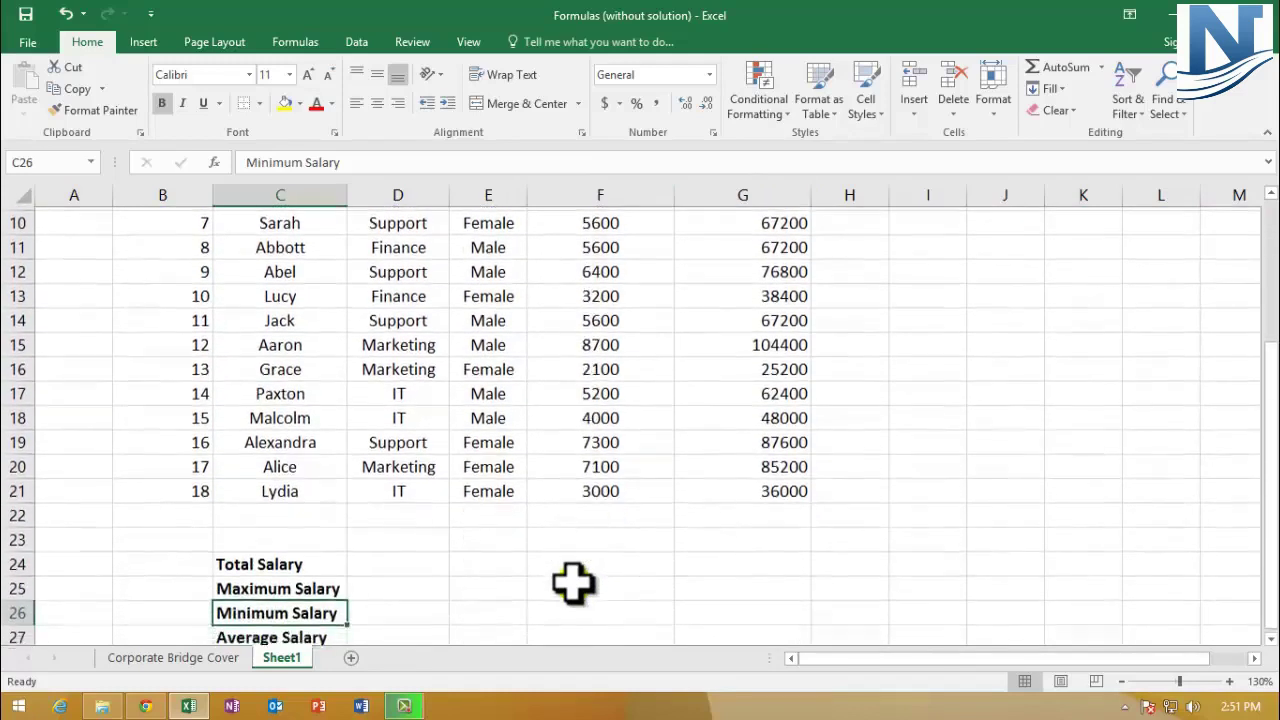
pyautogui.scroll(-2, 572, 585)
pyautogui.click(285, 487)
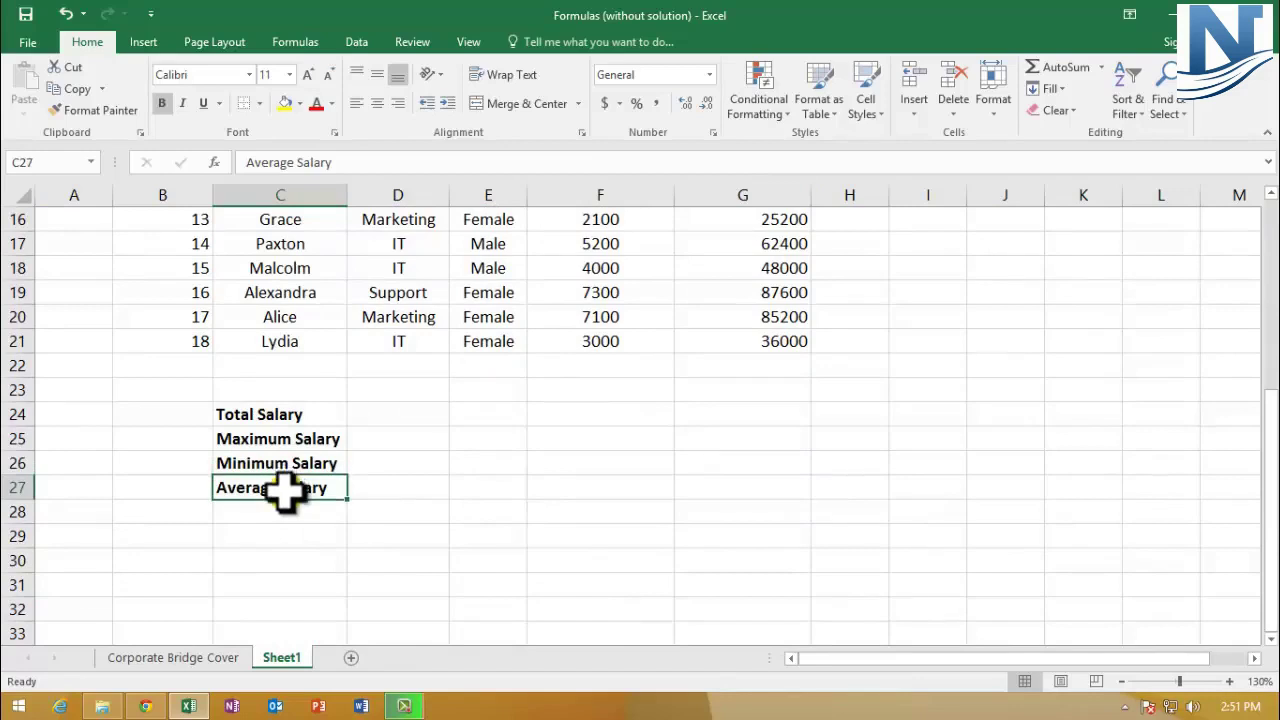
pyautogui.scroll(3, 663, 405)
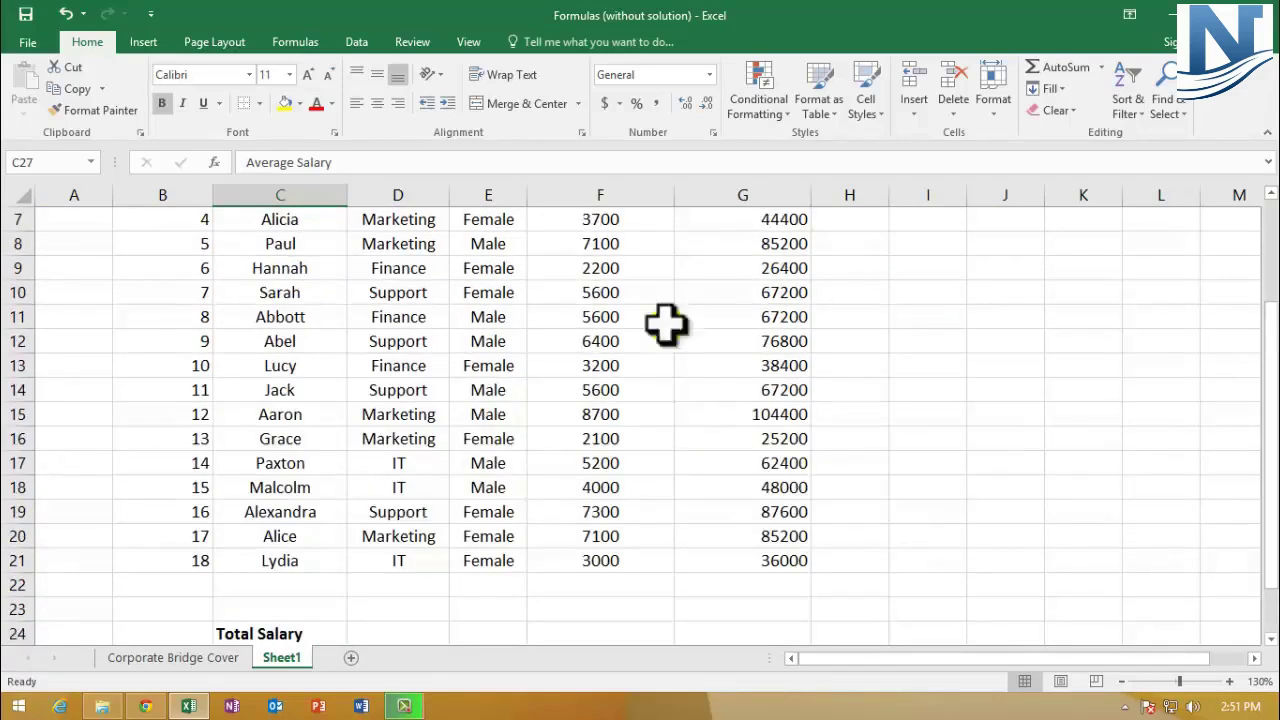
pyautogui.scroll(2, 556, 460)
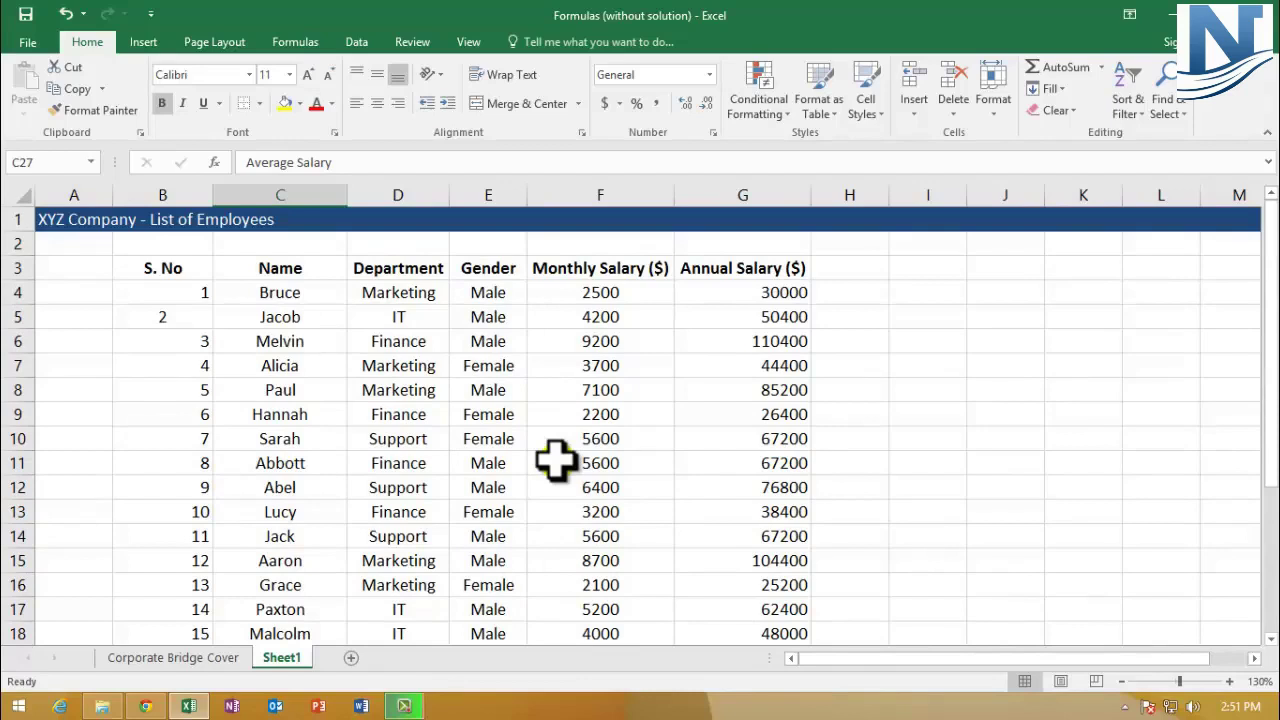
# - Trace the Total Salary row and the Monthly Salary column to locate the cell where they meet
pyautogui.scroll(-3, 523, 520)
pyautogui.click(222, 560)
pyautogui.click(10, 560)
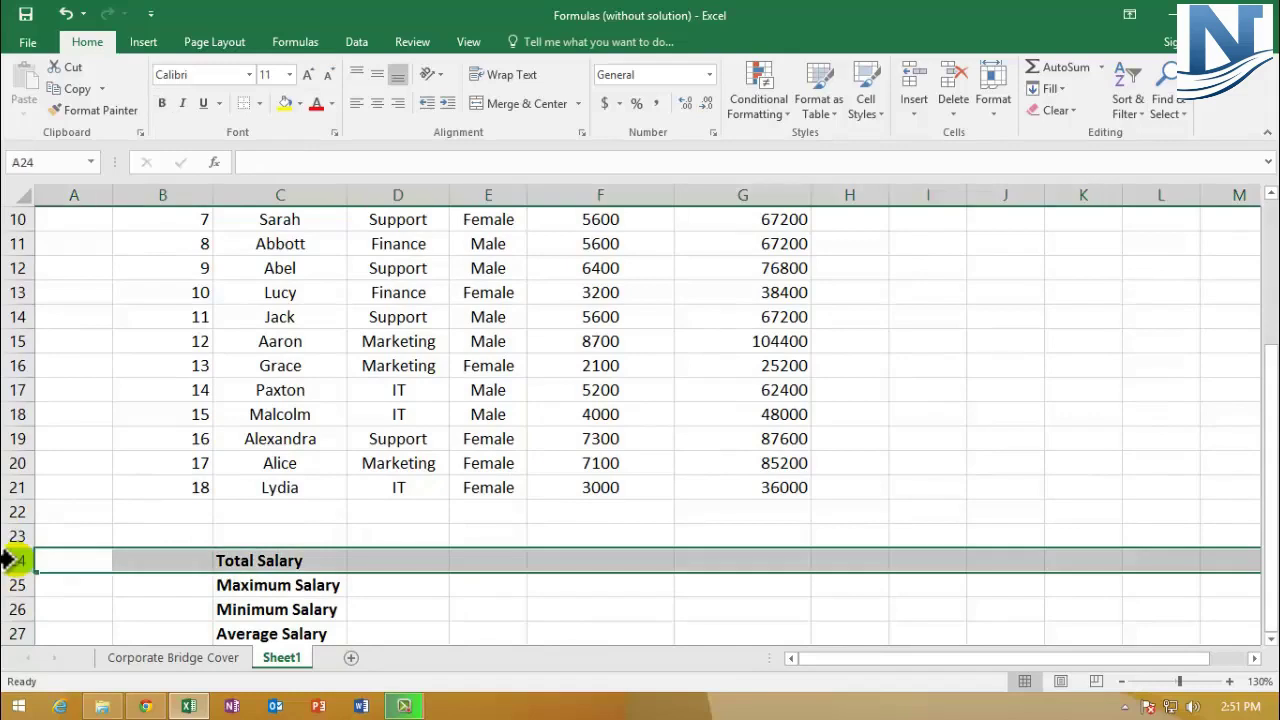
pyautogui.click(580, 560)
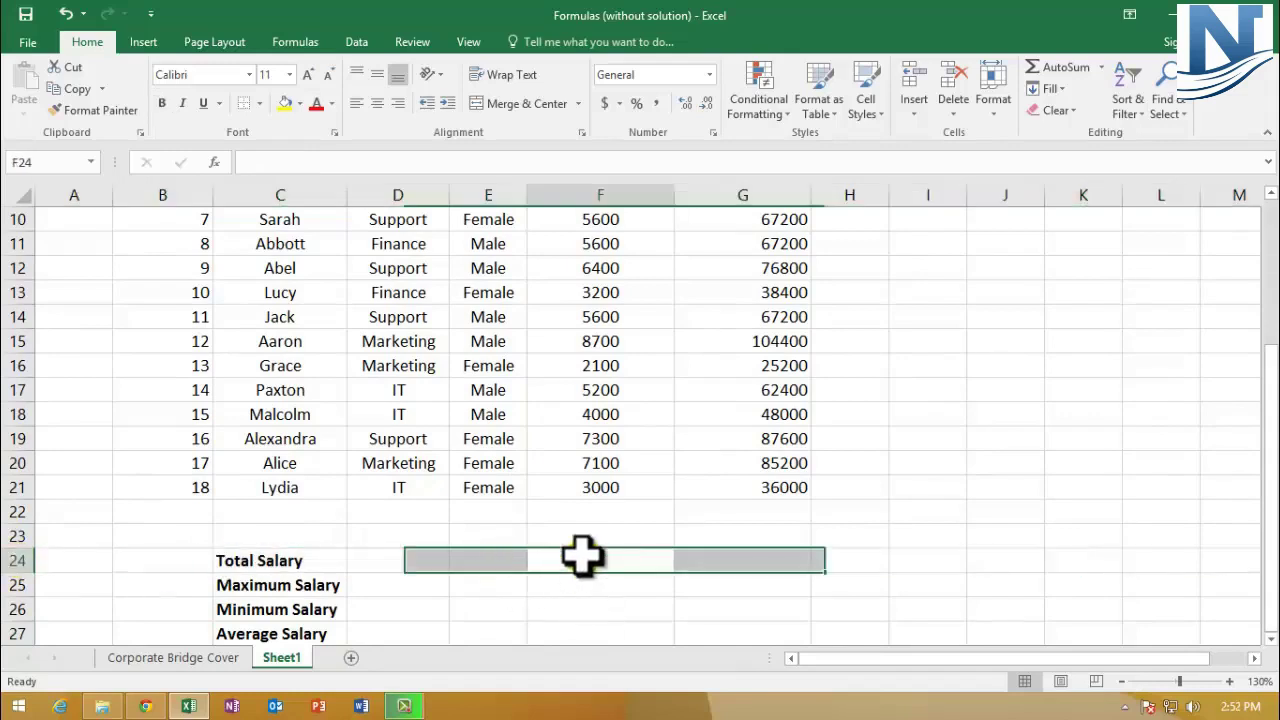
pyautogui.scroll(3, 563, 486)
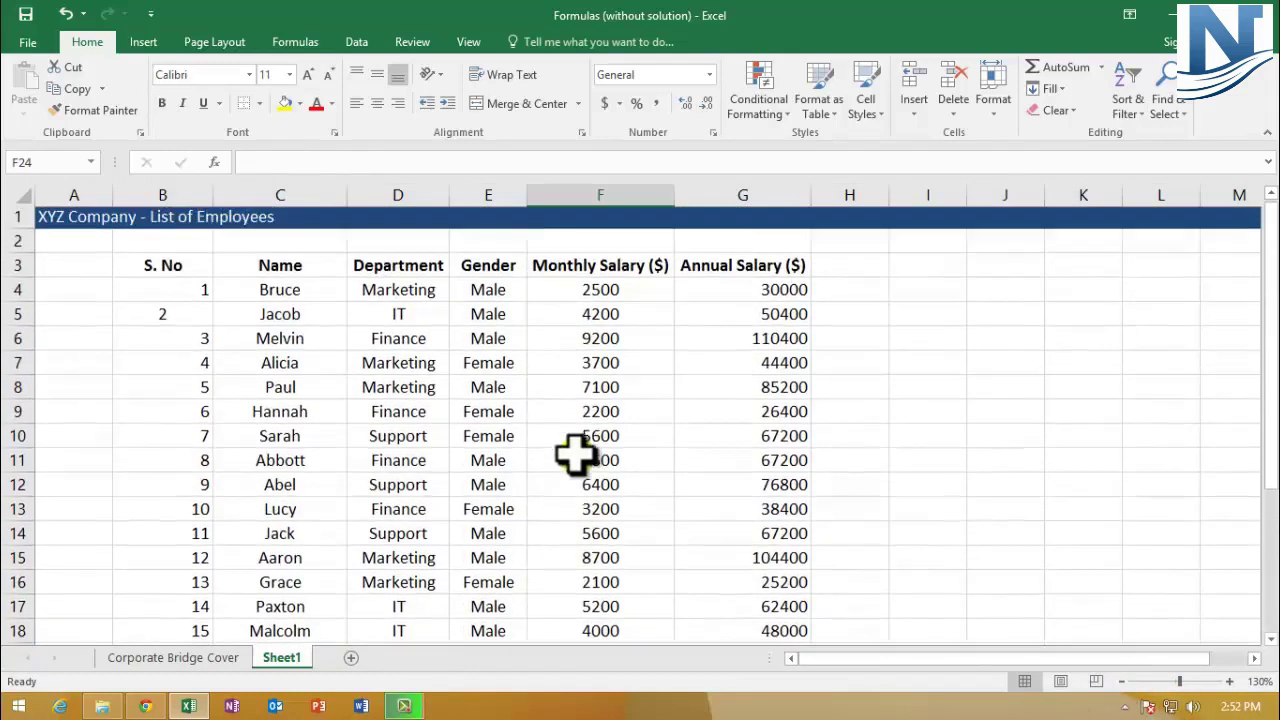
pyautogui.click(585, 191)
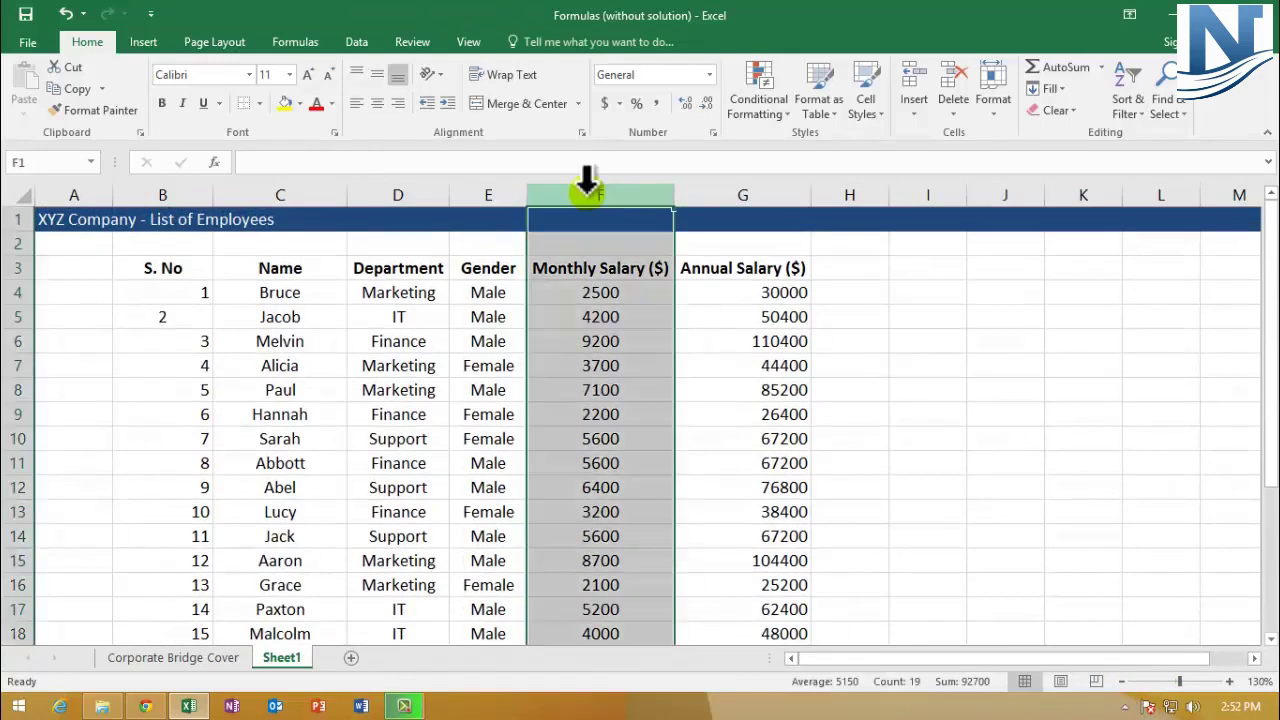
# - Select cell F24 in the Total Salary row beneath the monthly salaries
pyautogui.click(1122, 681)
pyautogui.click(1122, 681)
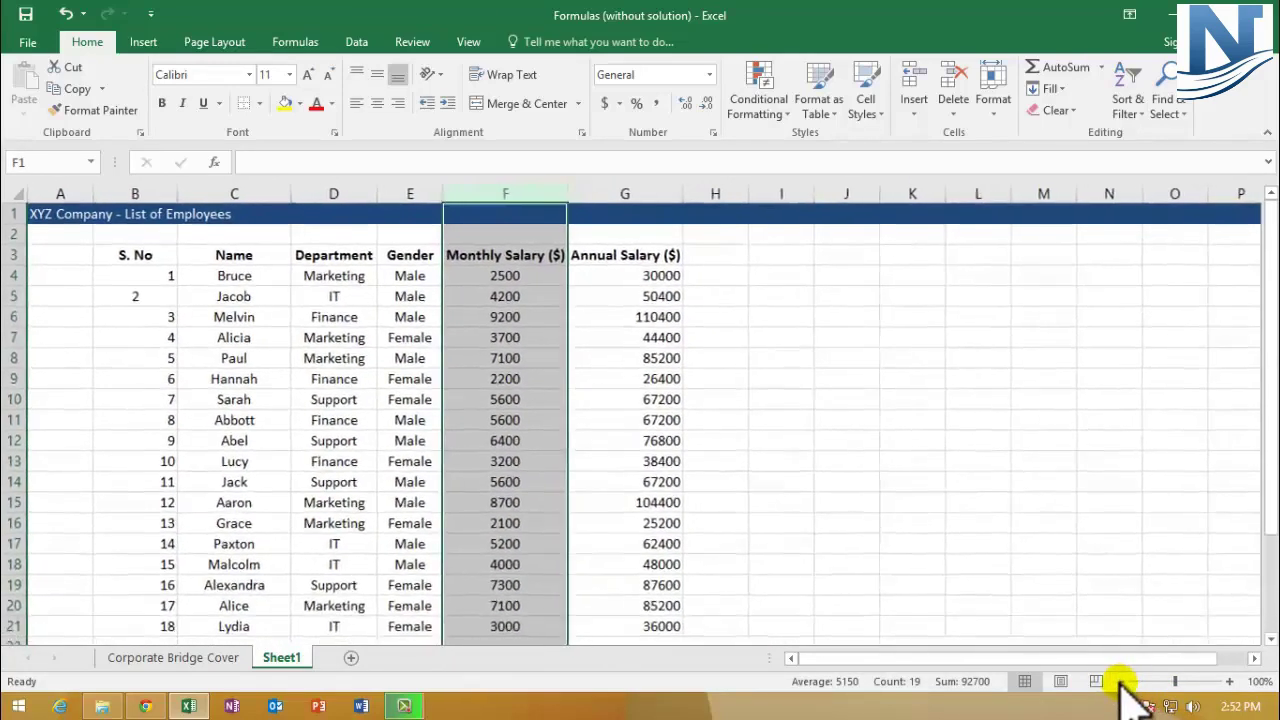
pyautogui.click(1122, 681)
pyautogui.scroll(-1, 620, 600)
pyautogui.scroll(1, 560, 586)
pyautogui.click(712, 588)
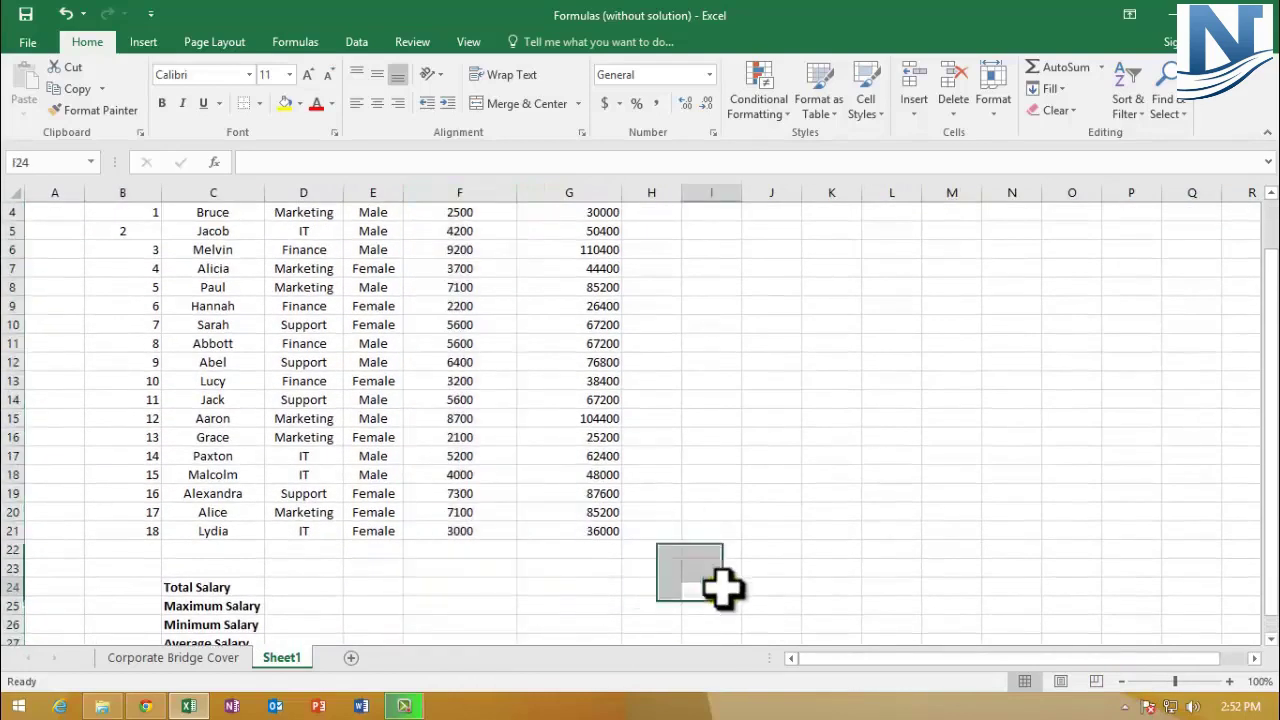
pyautogui.click(453, 588)
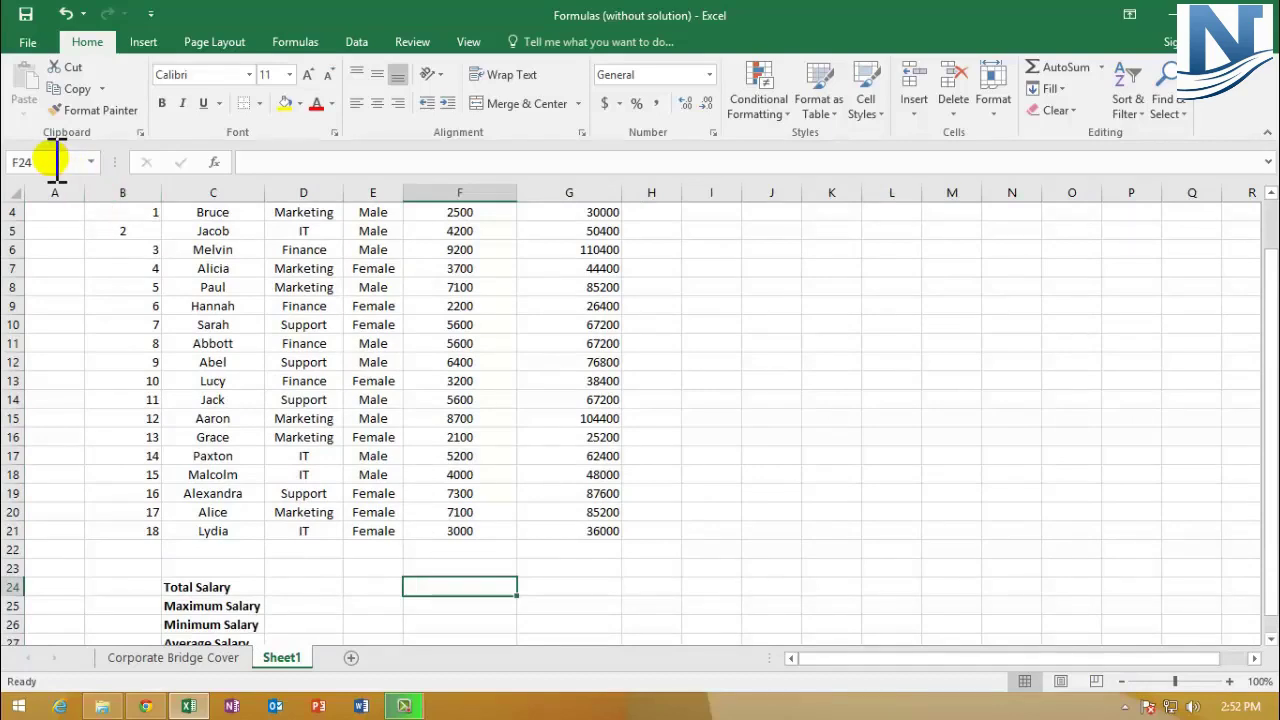
pyautogui.scroll(1, 514, 394)
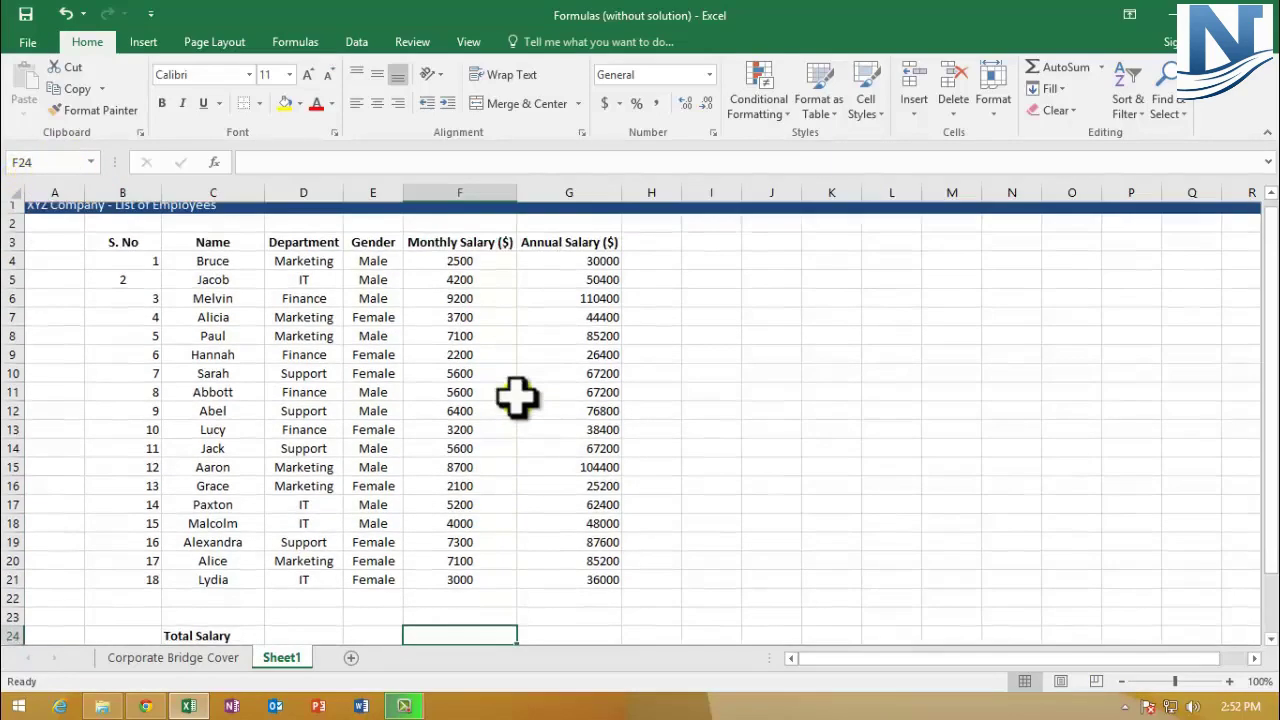
pyautogui.scroll(-1, 457, 543)
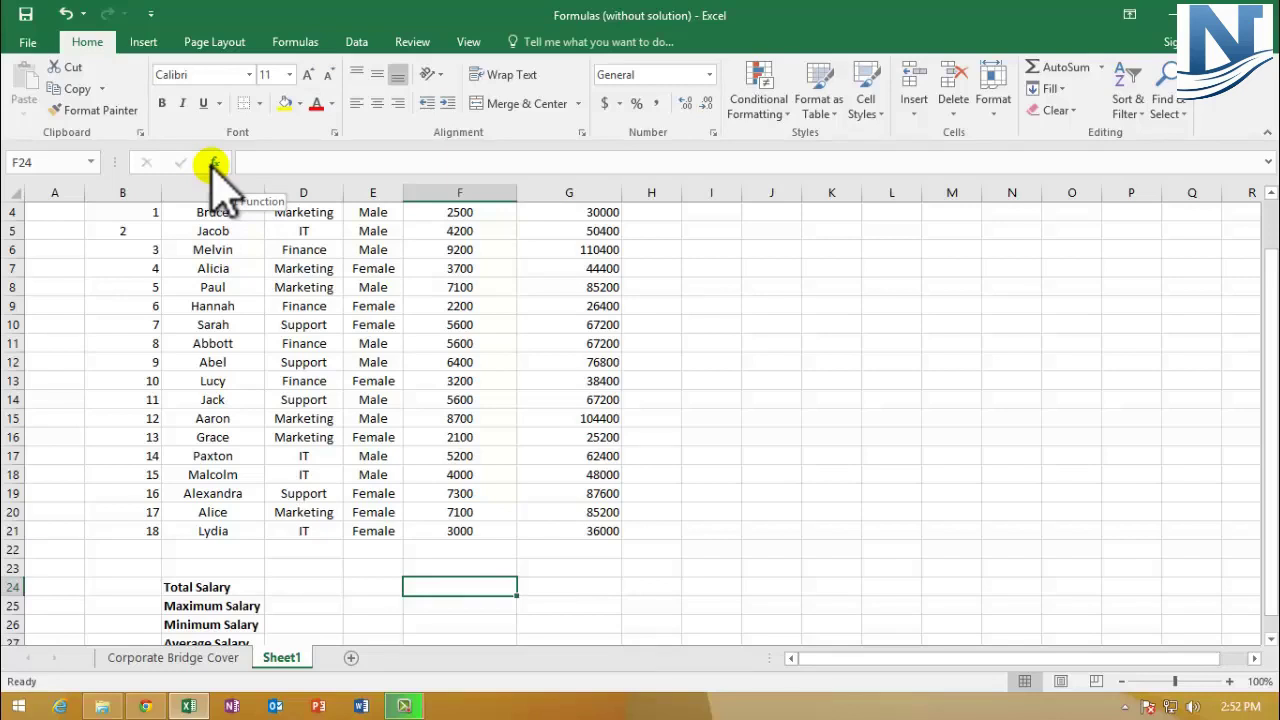
# - Highlight the monthly salaries F4:F21, and enter the note SUM in cell K5 beside the employee list
pyautogui.scroll(1, 470, 280)
pyautogui.click(460, 268)
pyautogui.moveTo(460, 268); pyautogui.dragTo(432, 590)
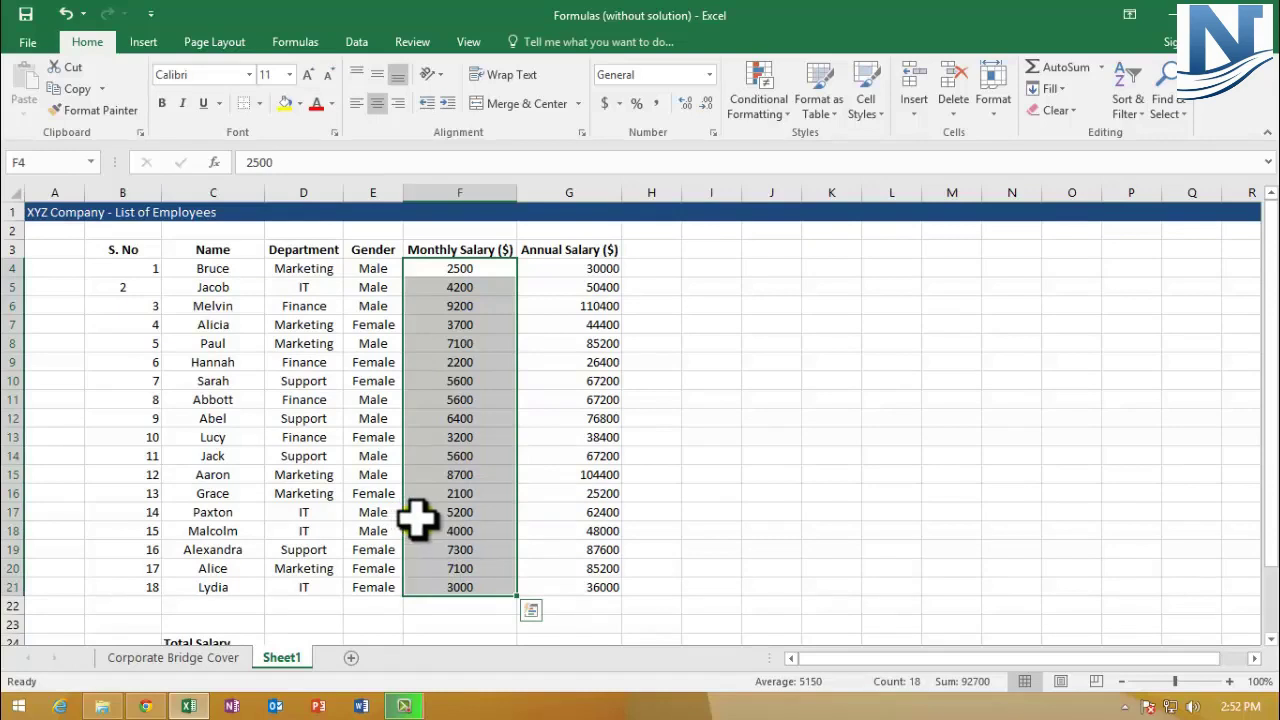
pyautogui.click(818, 289)
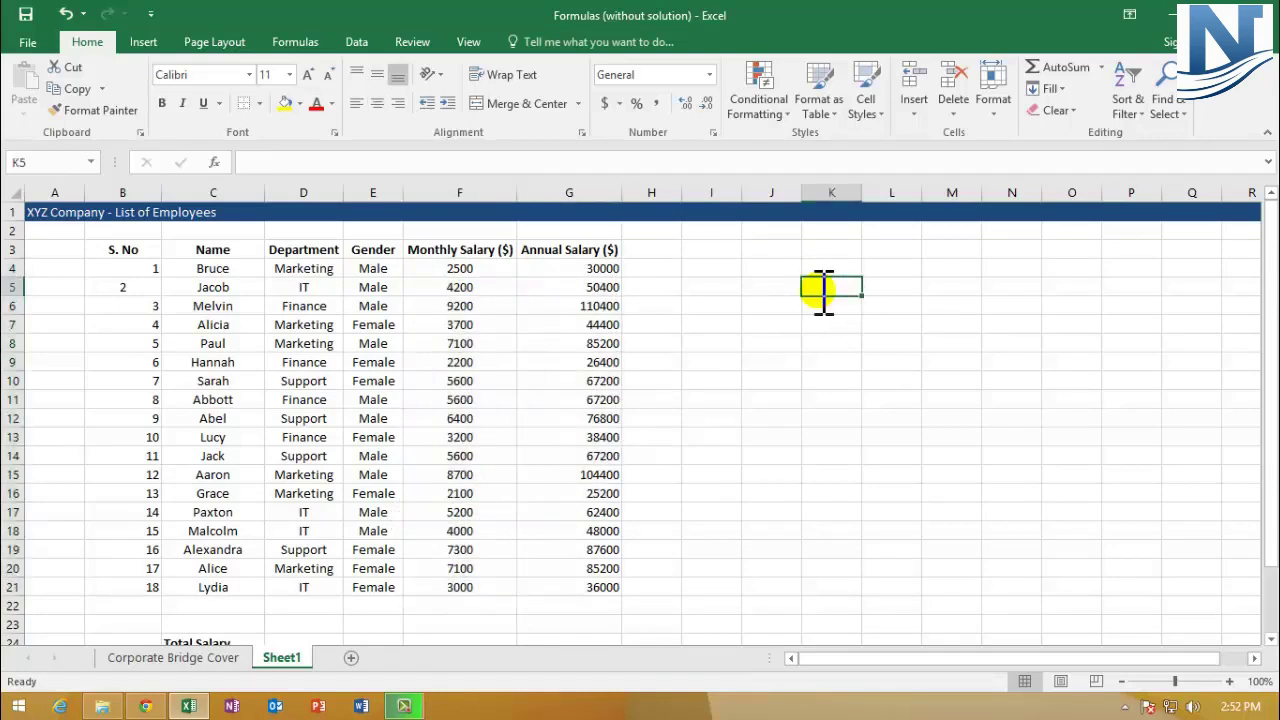
pyautogui.write('SUM')
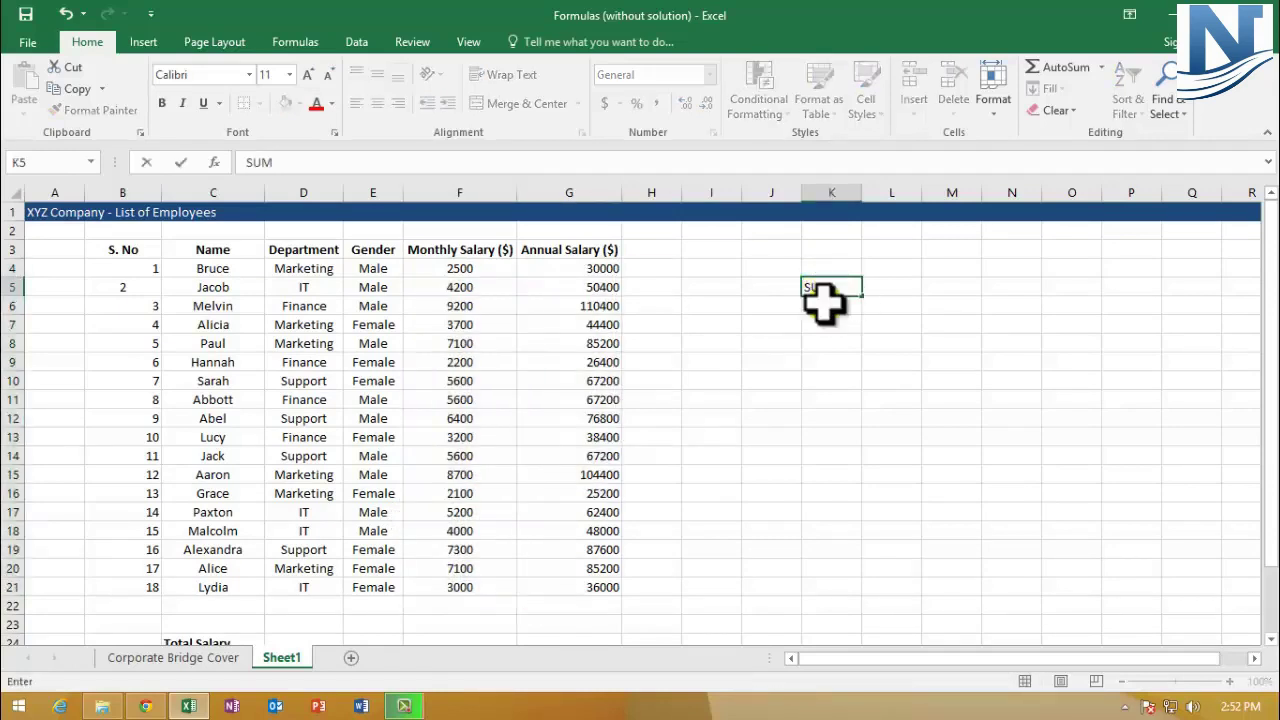
pyautogui.press('Return')
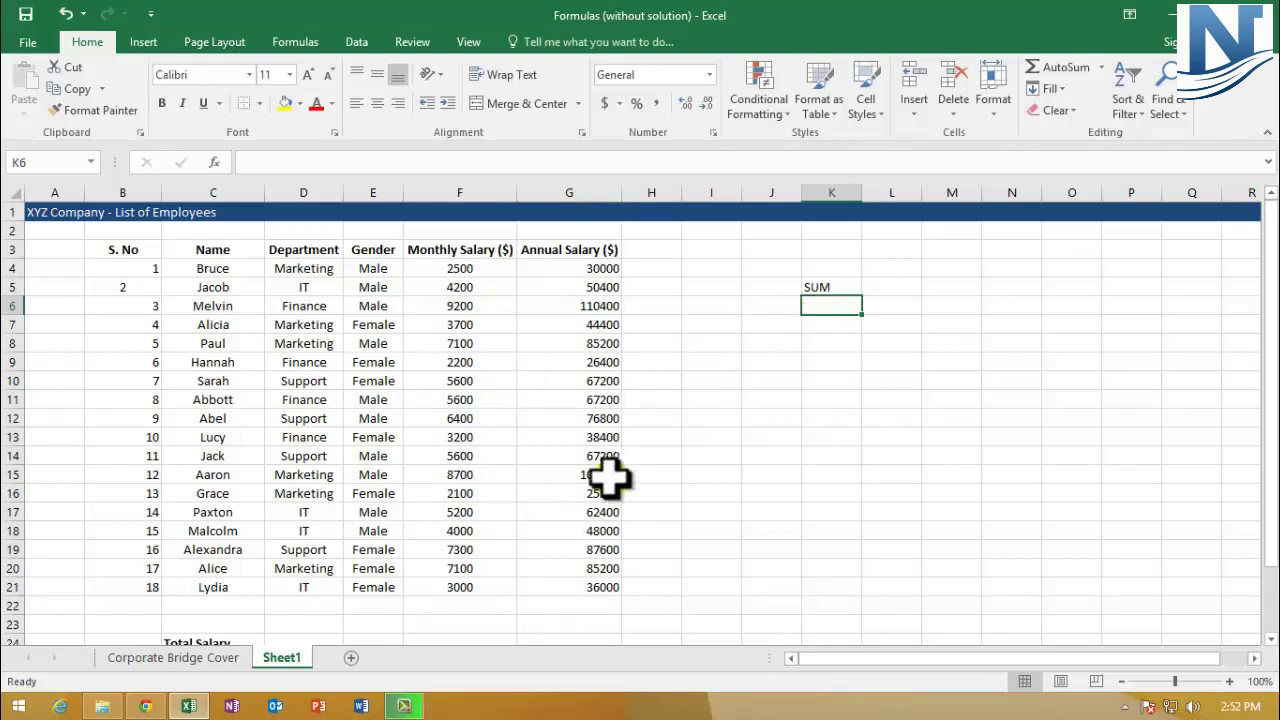
# - Insert the SUM function from the Most Recently Used category into cell F24 of the Total Salary row
pyautogui.scroll(-1, 595, 483)
pyautogui.click(437, 584)
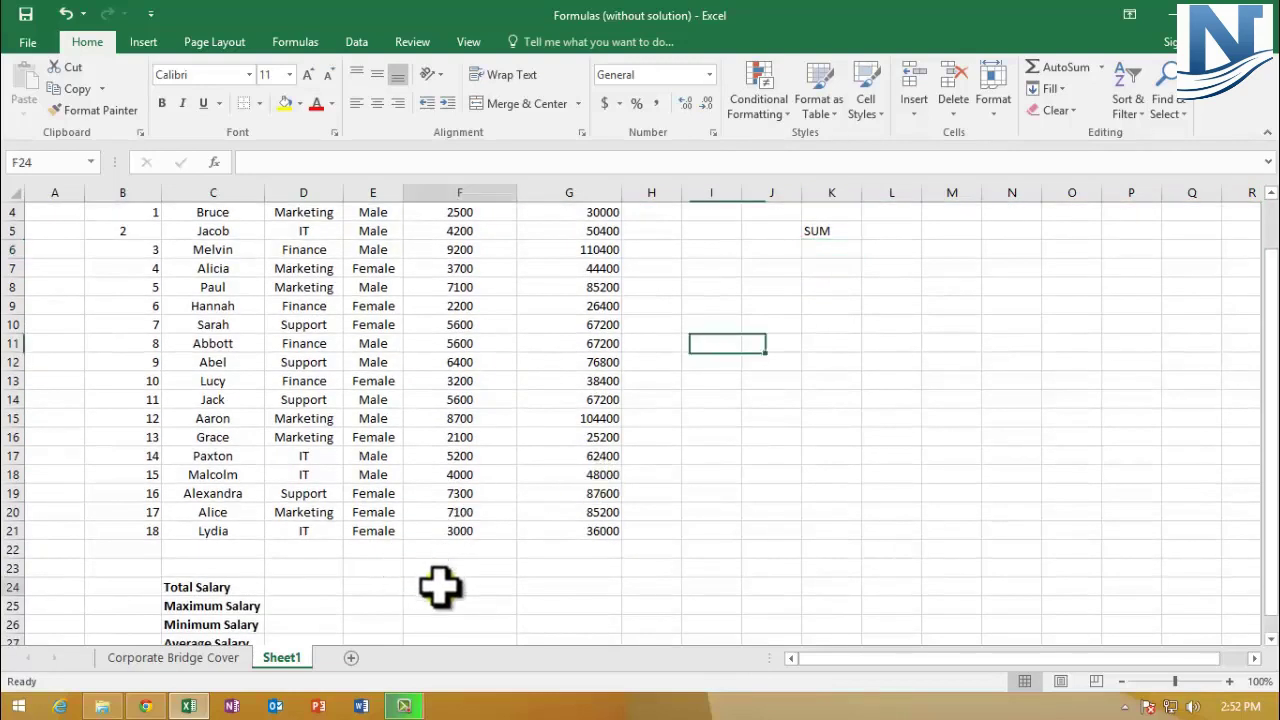
pyautogui.click(215, 163)
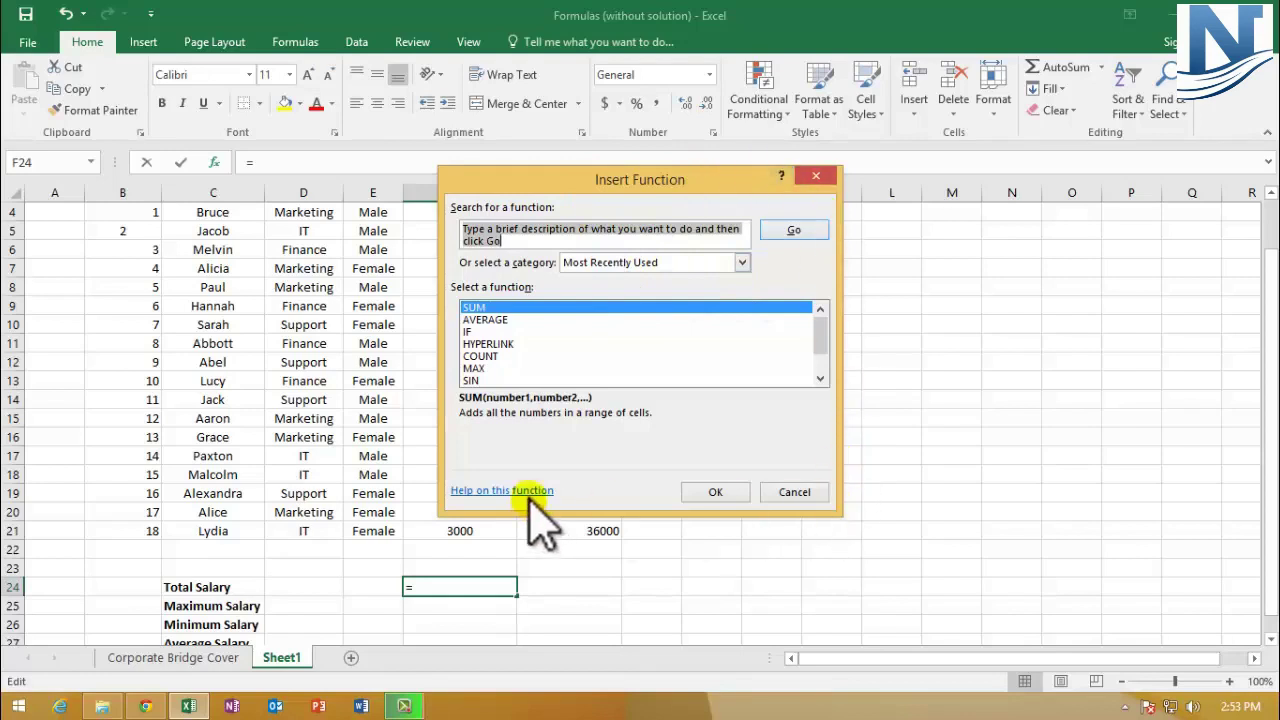
pyautogui.moveTo(821, 336); pyautogui.dragTo(822, 305)
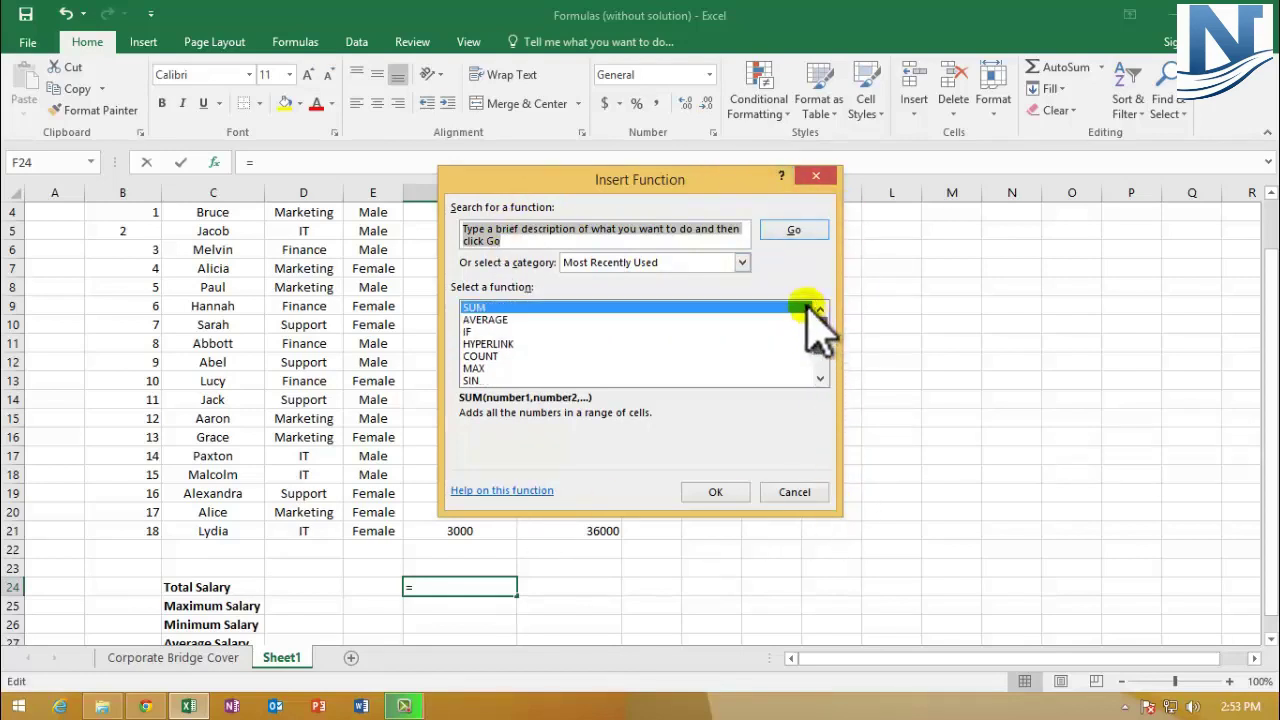
pyautogui.click(742, 262)
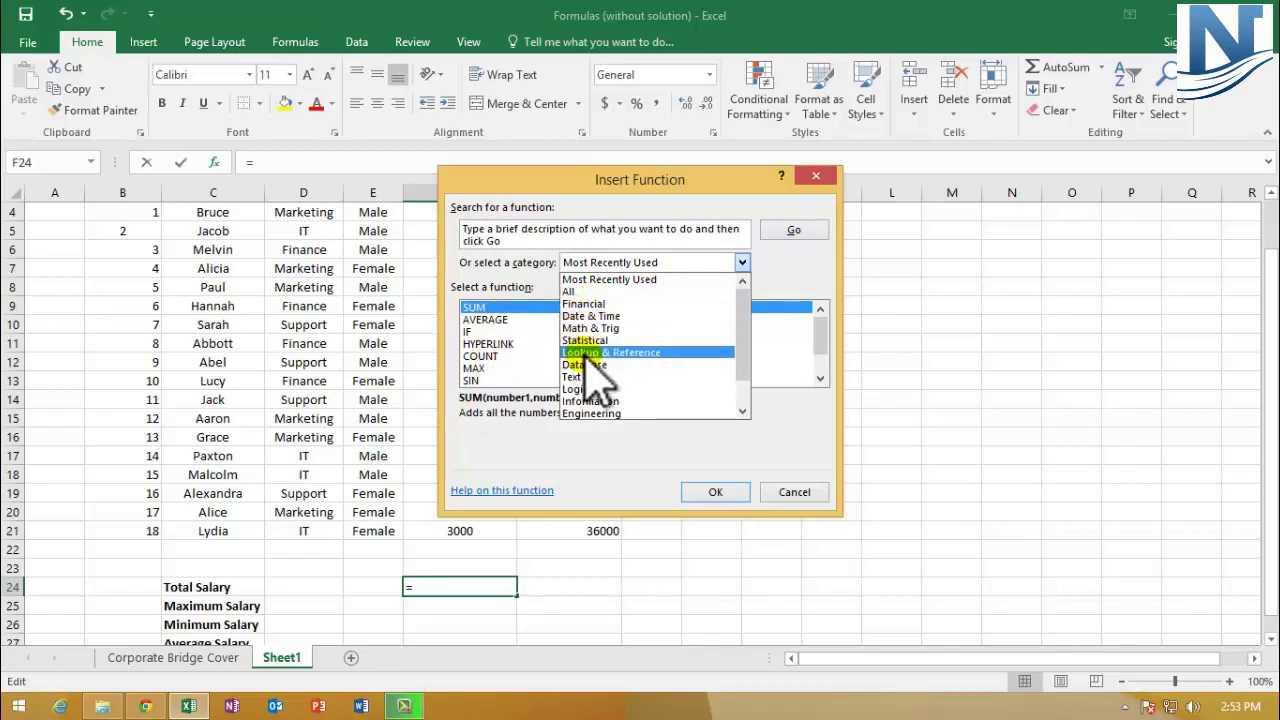
pyautogui.click(655, 280)
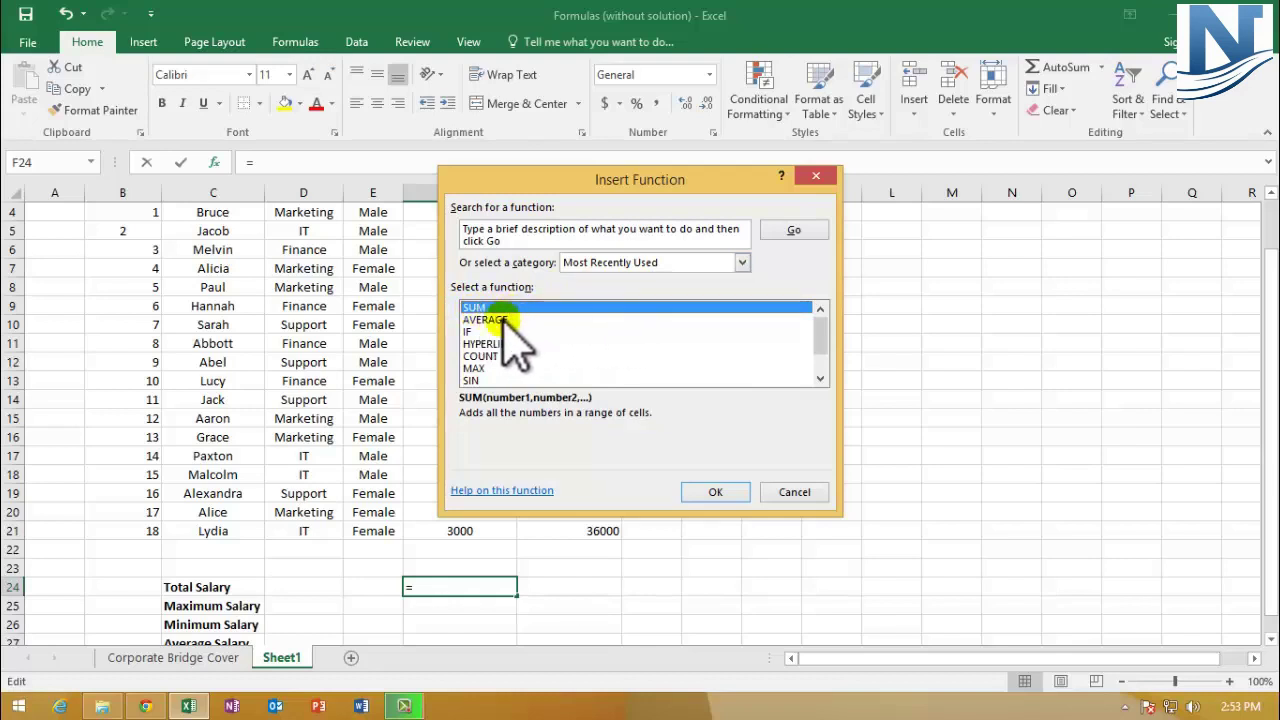
pyautogui.click(476, 319)
pyautogui.click(476, 307)
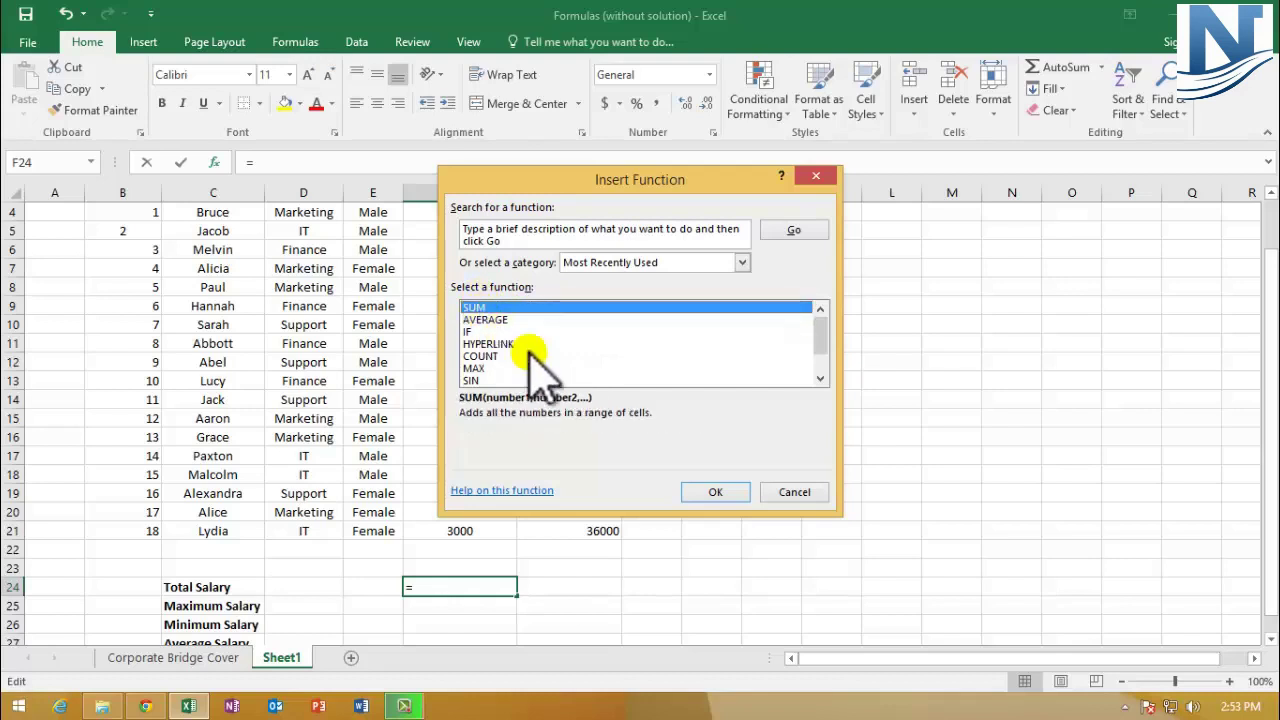
pyautogui.click(690, 492)
# - Set the SUM function's Number1 argument to the monthly salaries F4:F21 and complete the formula
pyautogui.moveTo(611, 182); pyautogui.dragTo(930, 208)
pyautogui.scroll(1, 429, 480)
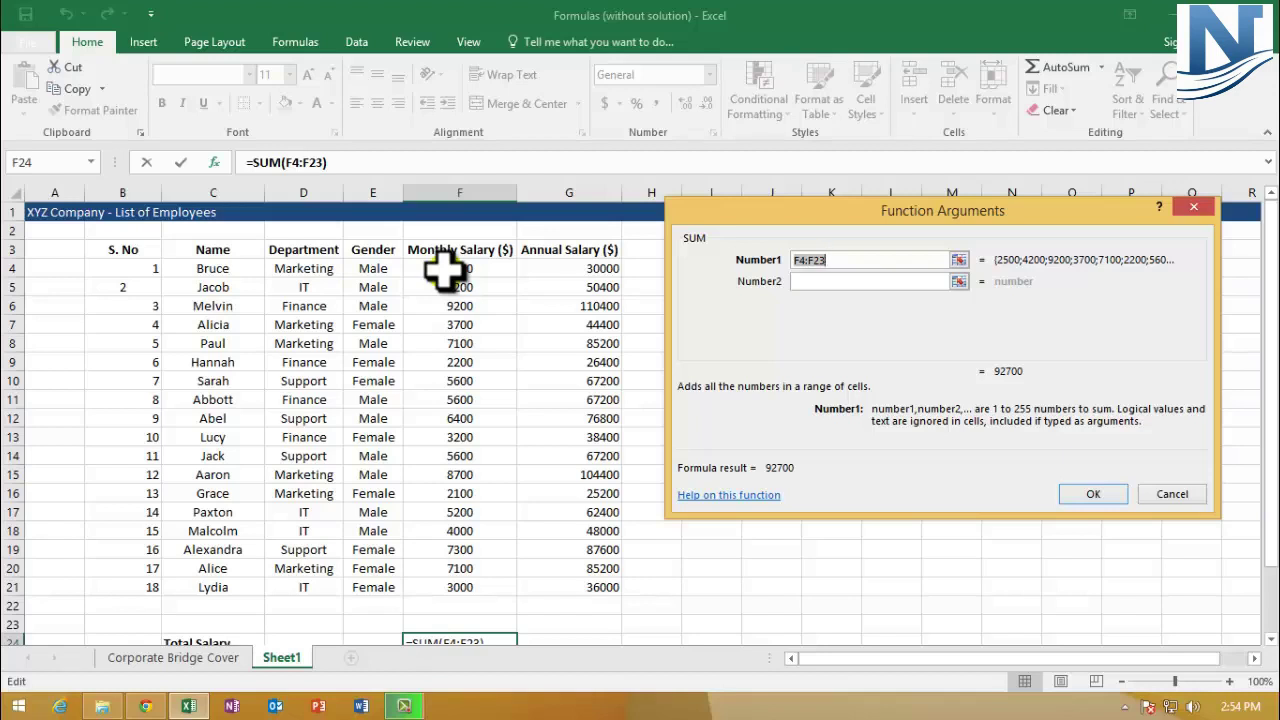
pyautogui.click(455, 266)
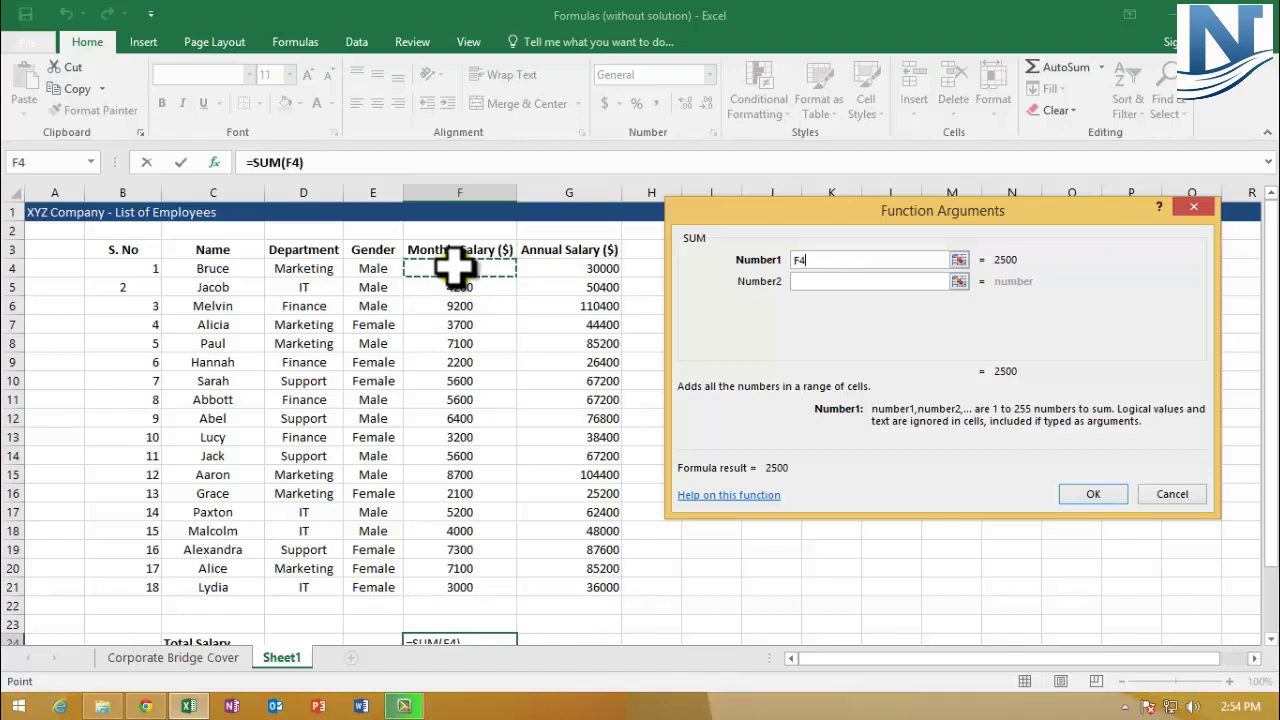
pyautogui.moveTo(455, 266); pyautogui.dragTo(460, 588)
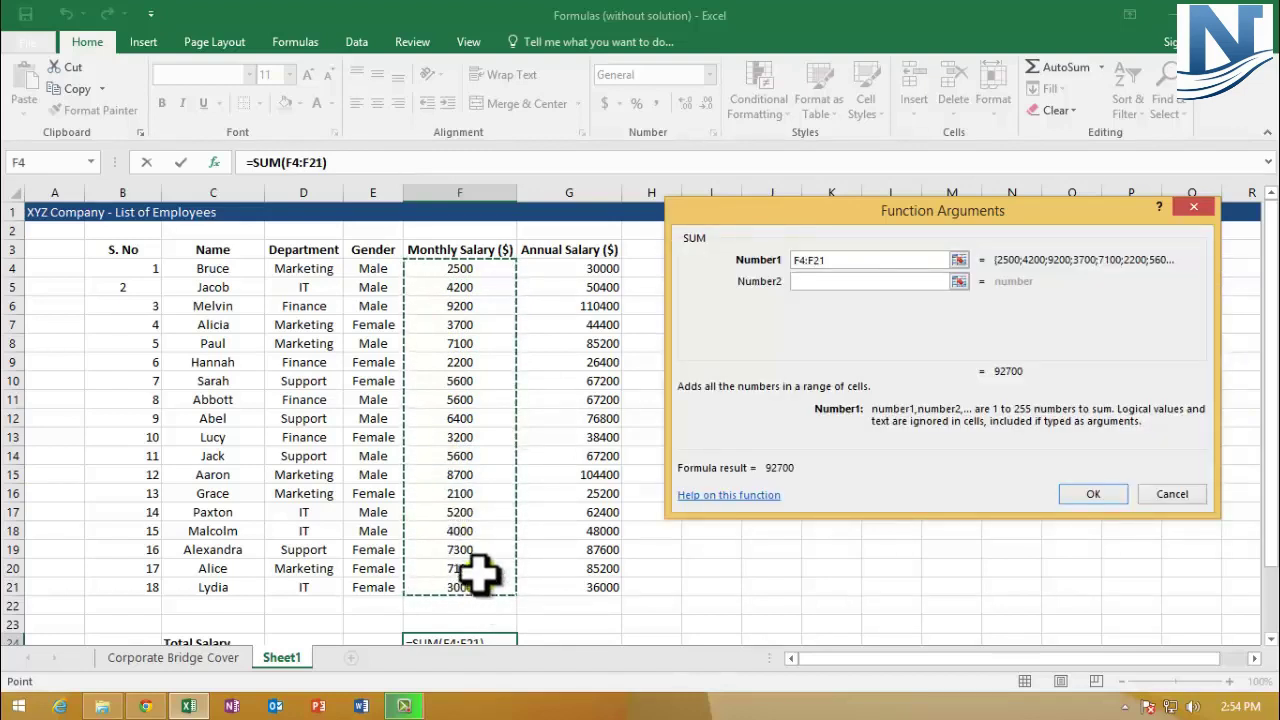
pyautogui.click(810, 261)
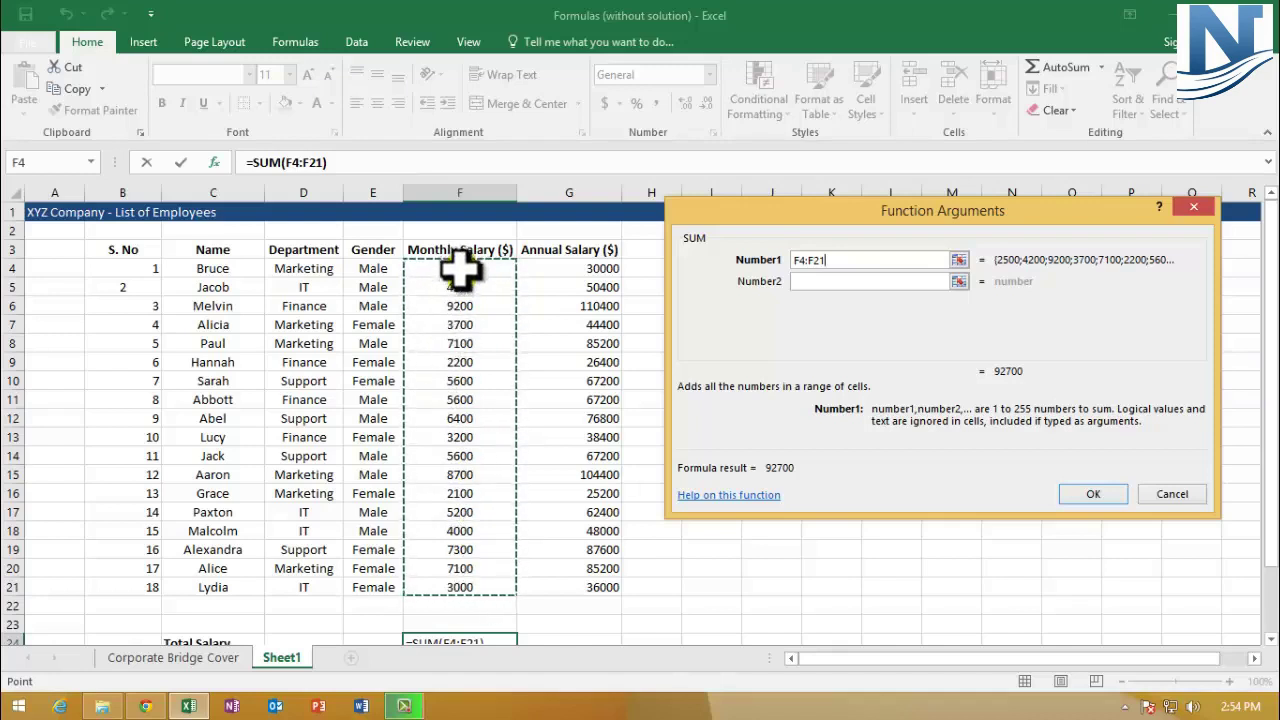
pyautogui.click(811, 259)
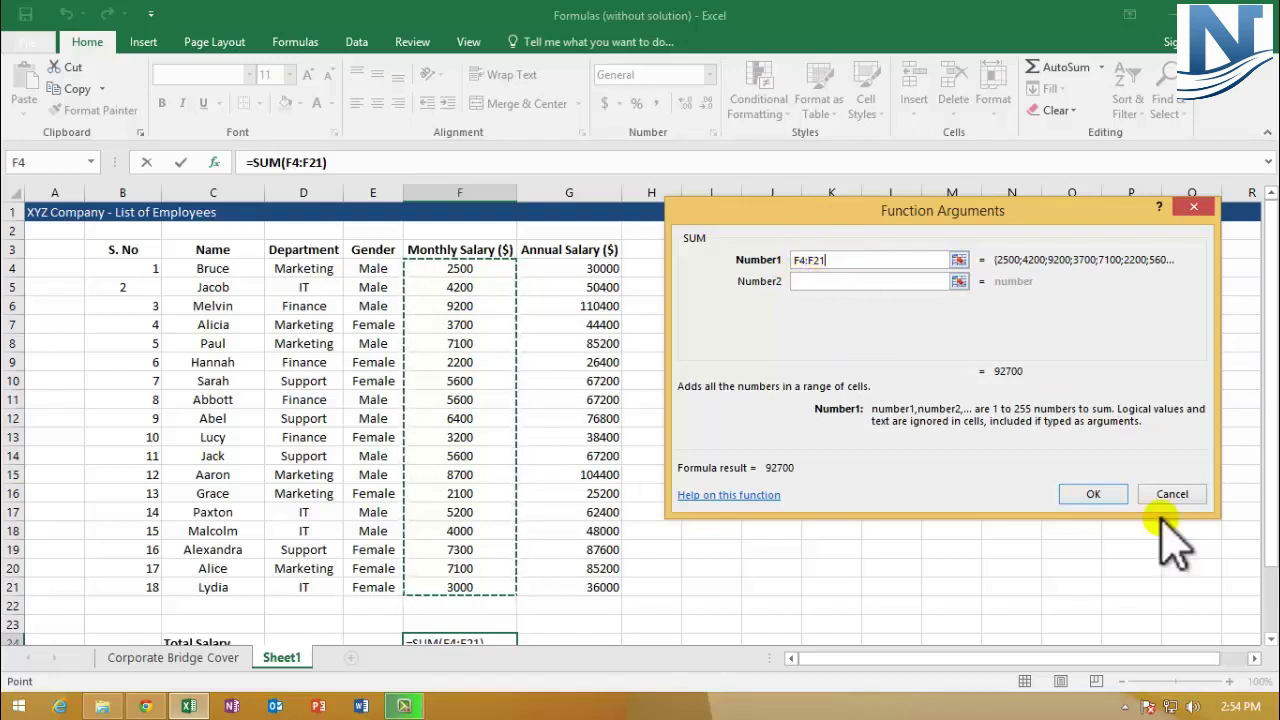
pyautogui.click(1092, 494)
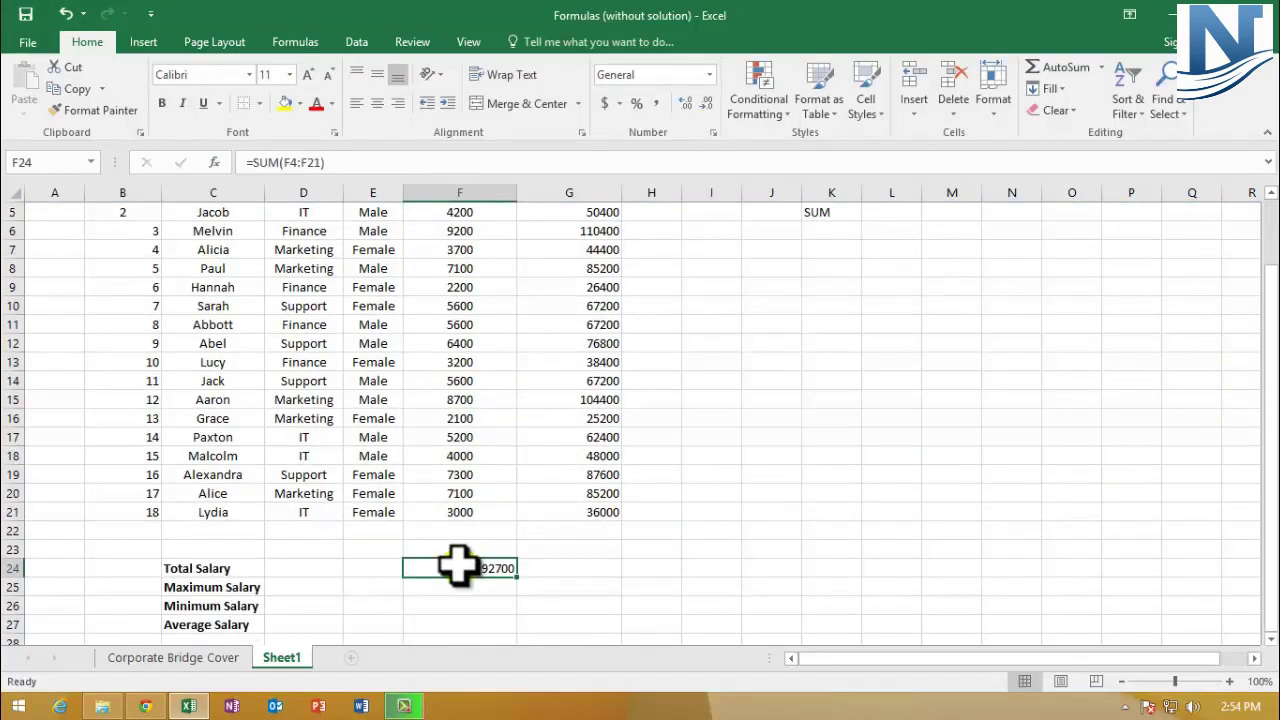
# - Review the Monthly Salary column and its total in F24, and trace the Total Salary row across to G24
pyautogui.scroll(2, 458, 566)
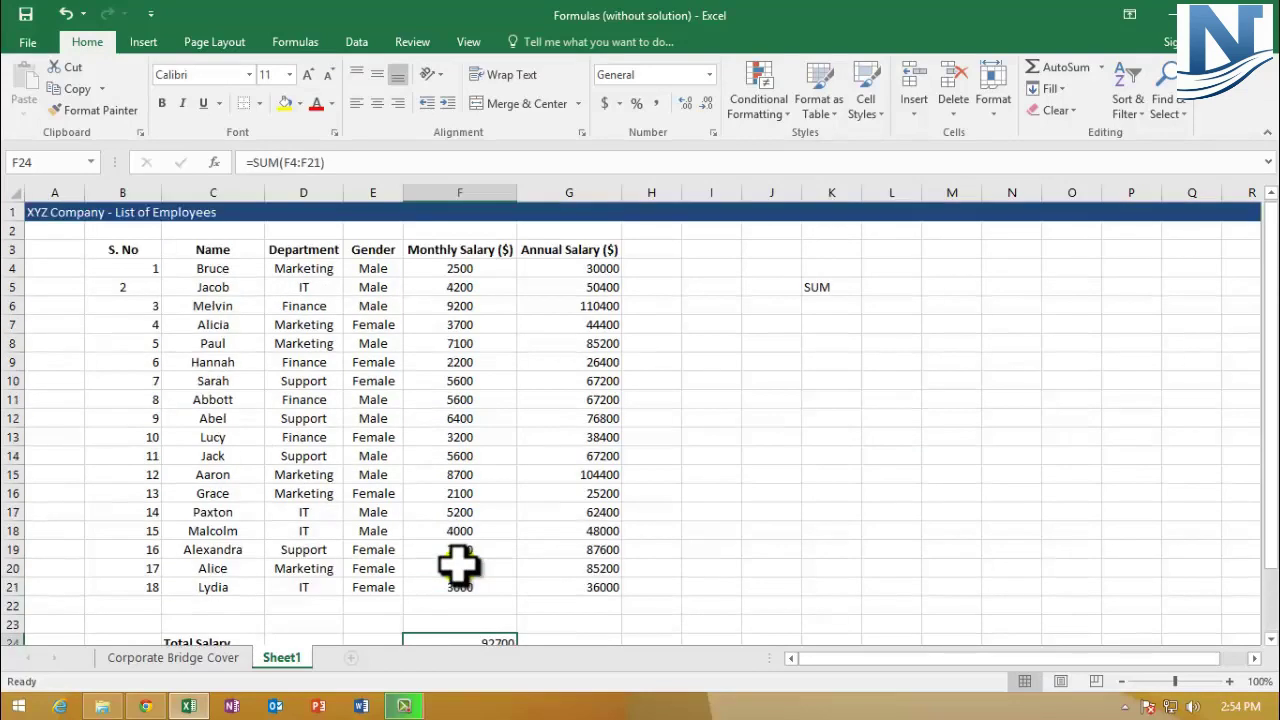
pyautogui.click(460, 192)
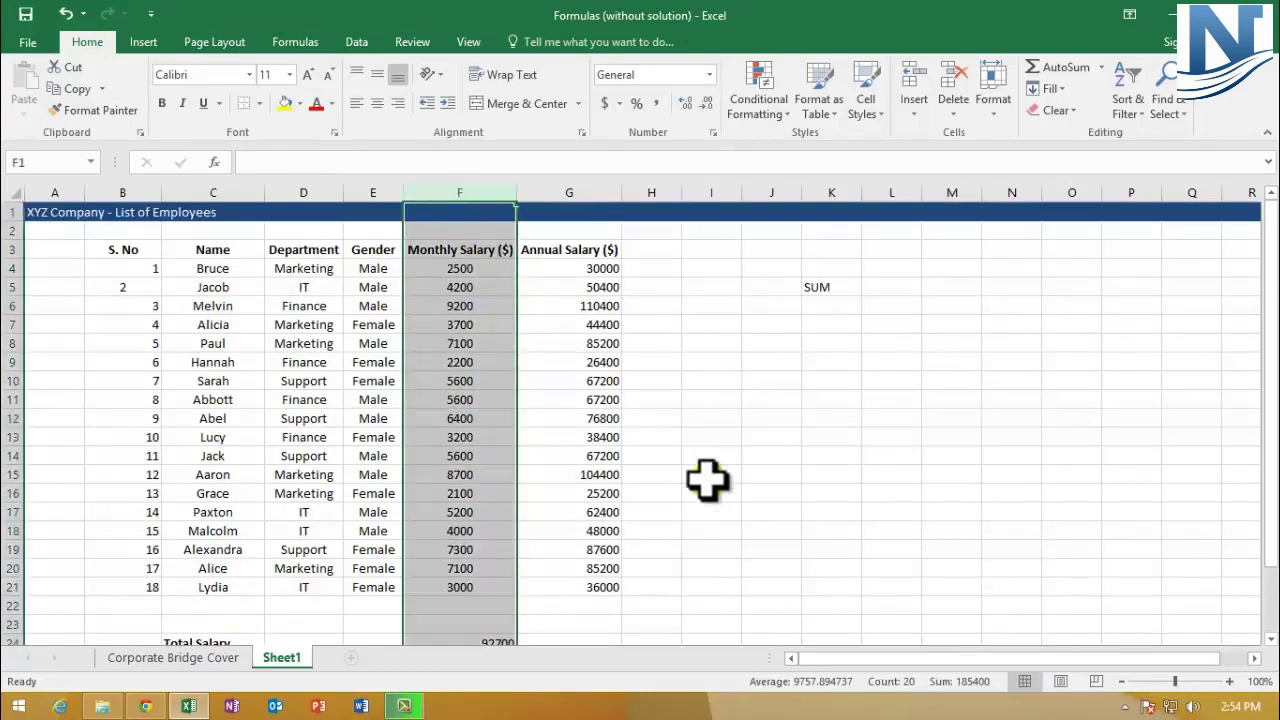
pyautogui.scroll(-1, 600, 500)
pyautogui.click(480, 587)
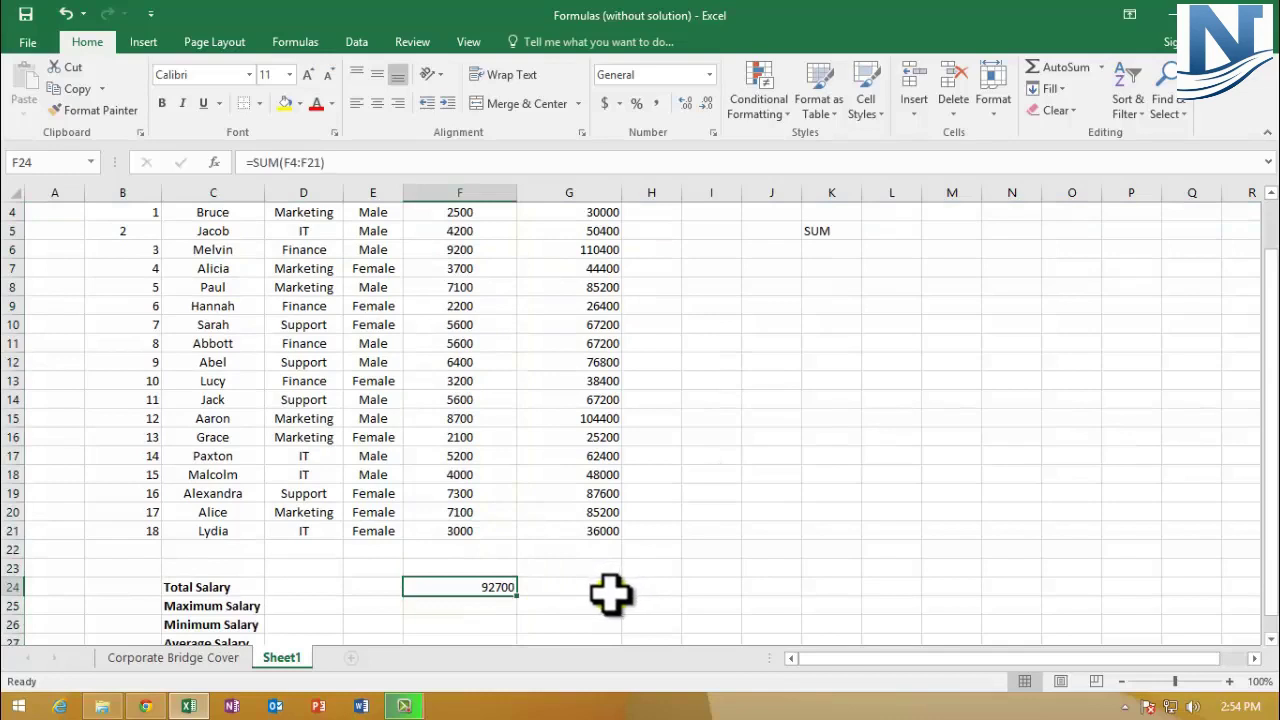
pyautogui.click(222, 587)
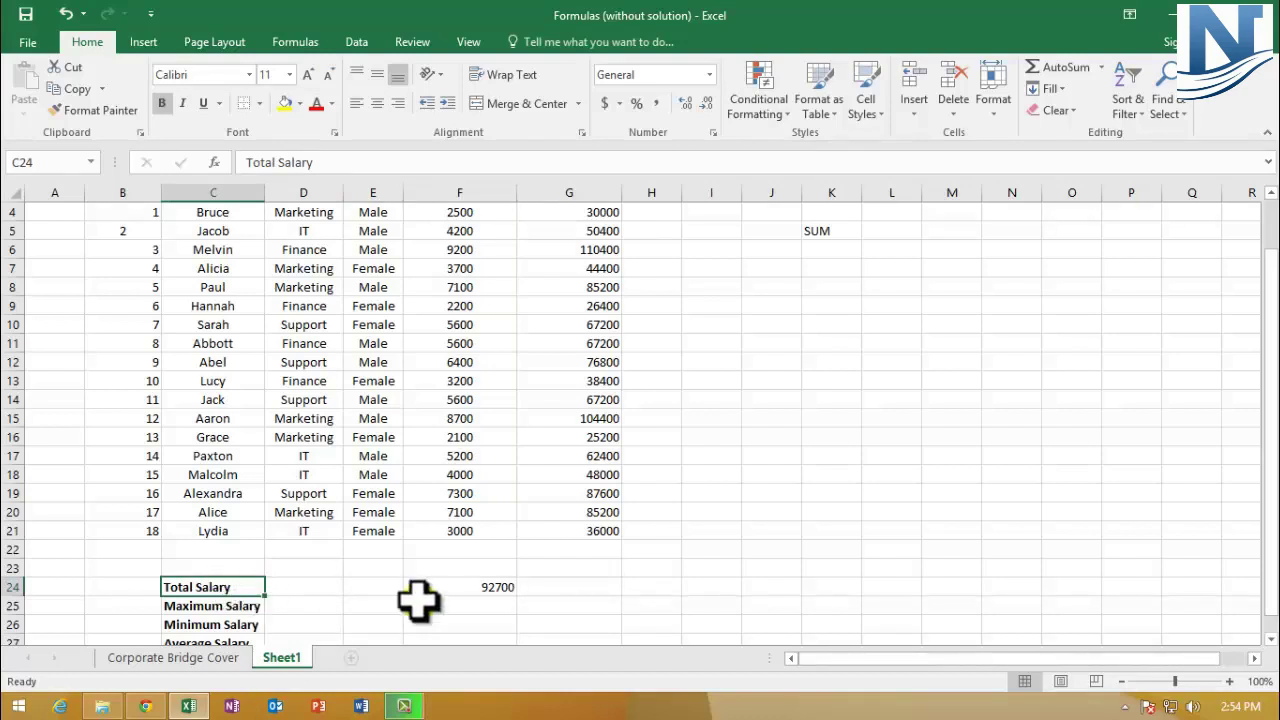
pyautogui.click(553, 583)
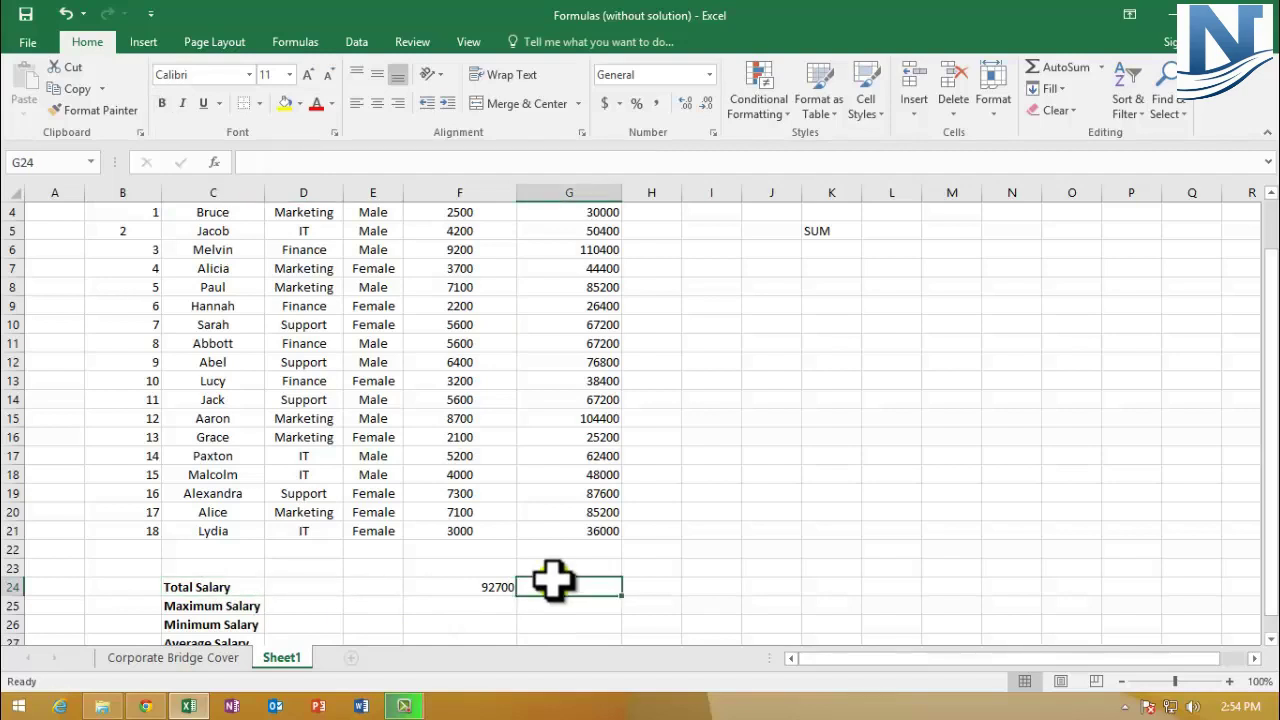
pyautogui.click(8, 587)
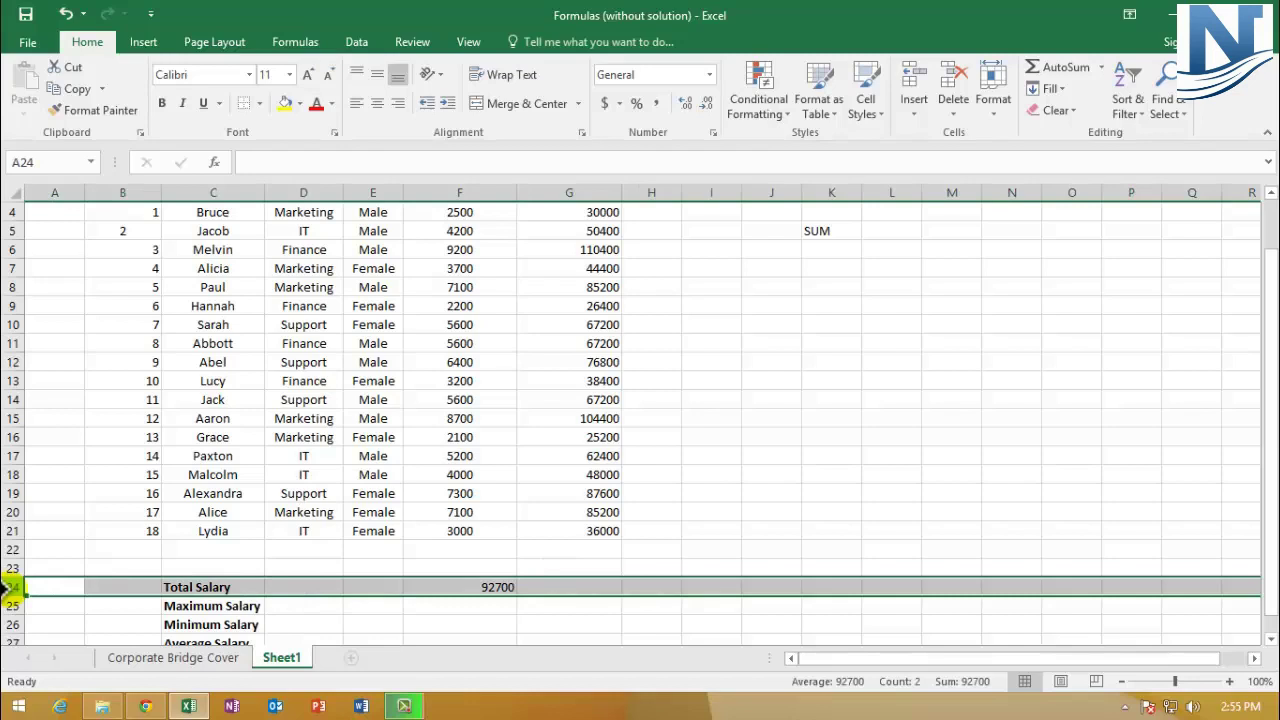
# - Total the annual salaries in cell G24 by inserting a SUM function over the range G4:G21
pyautogui.click(592, 587)
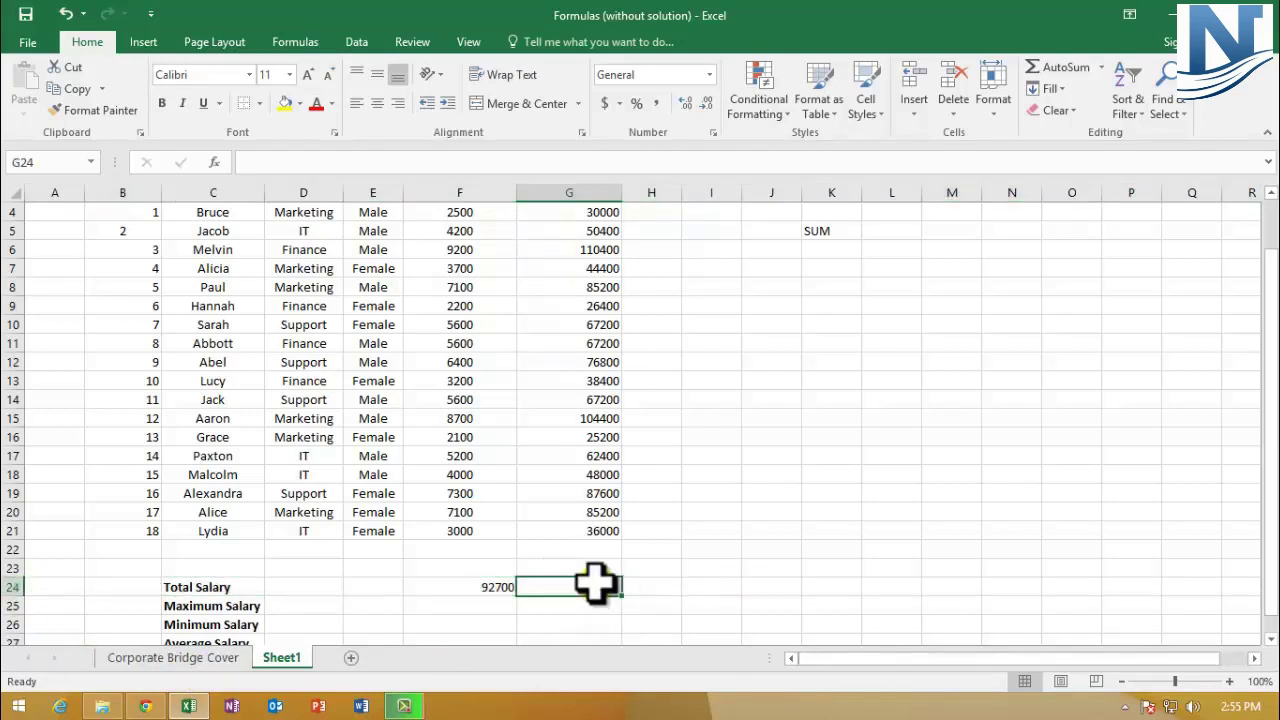
pyautogui.scroll(1, 560, 480)
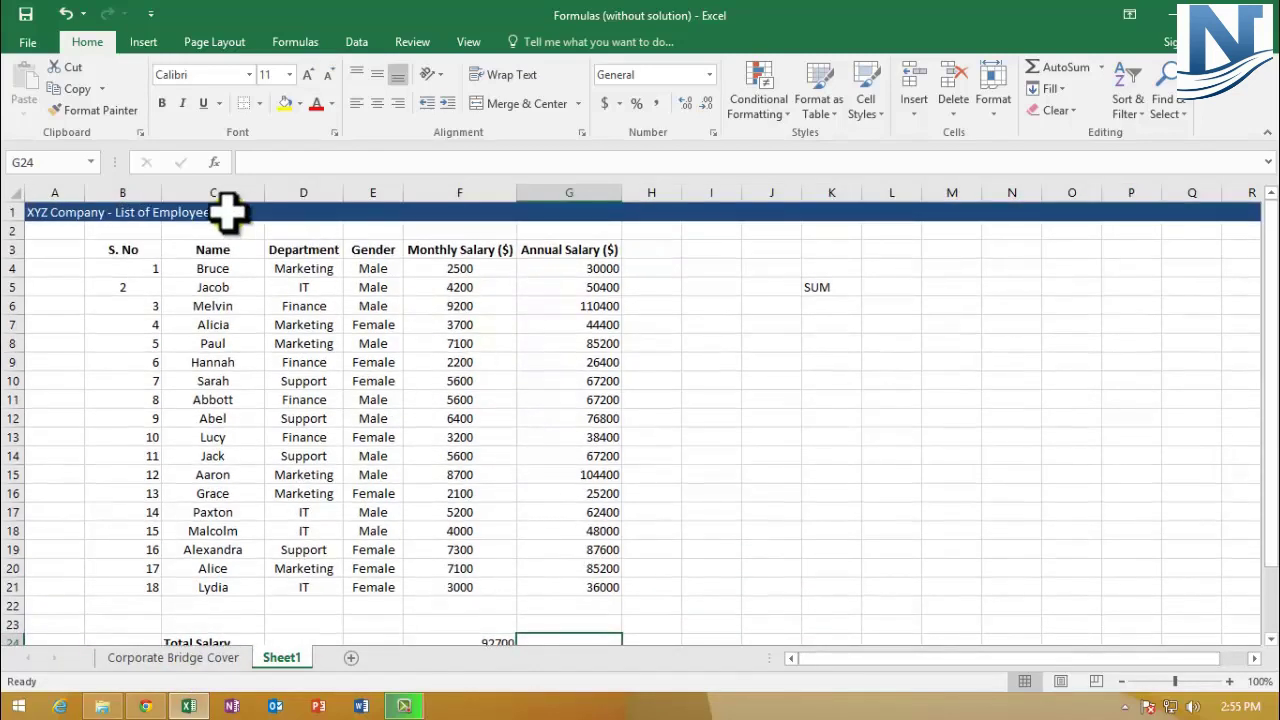
pyautogui.click(222, 165)
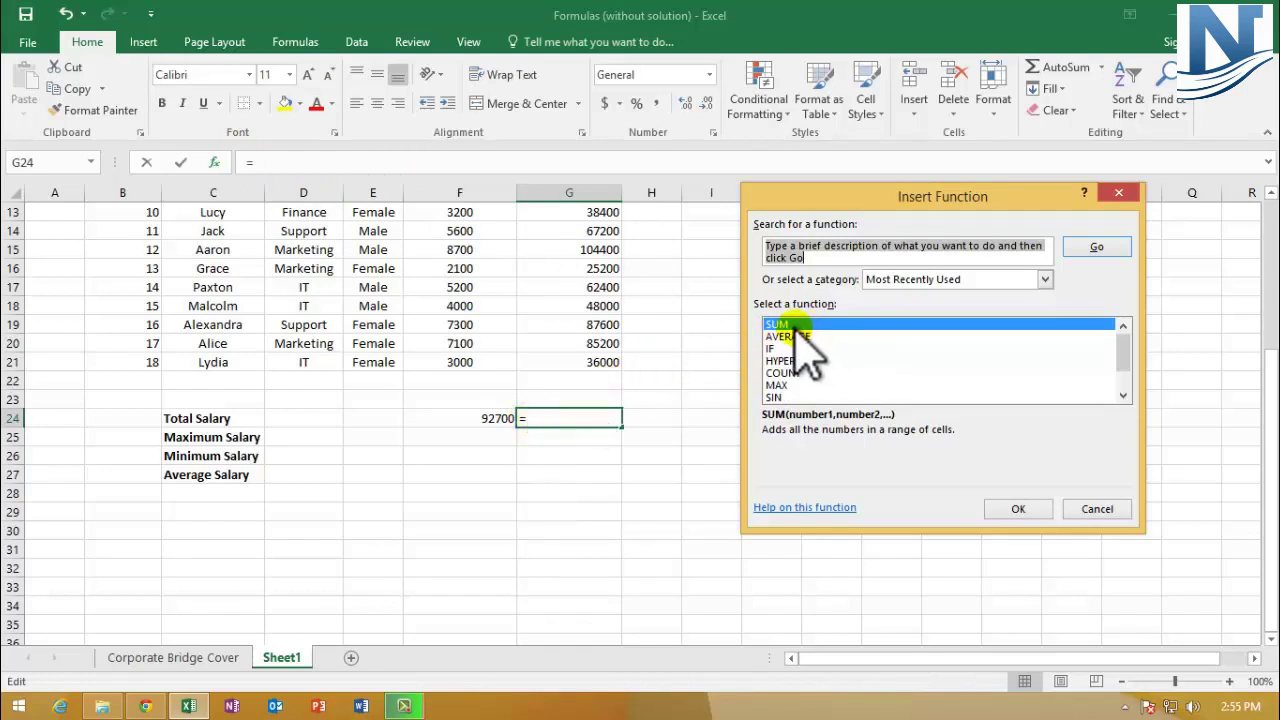
pyautogui.click(1012, 510)
pyautogui.scroll(1, 990, 535)
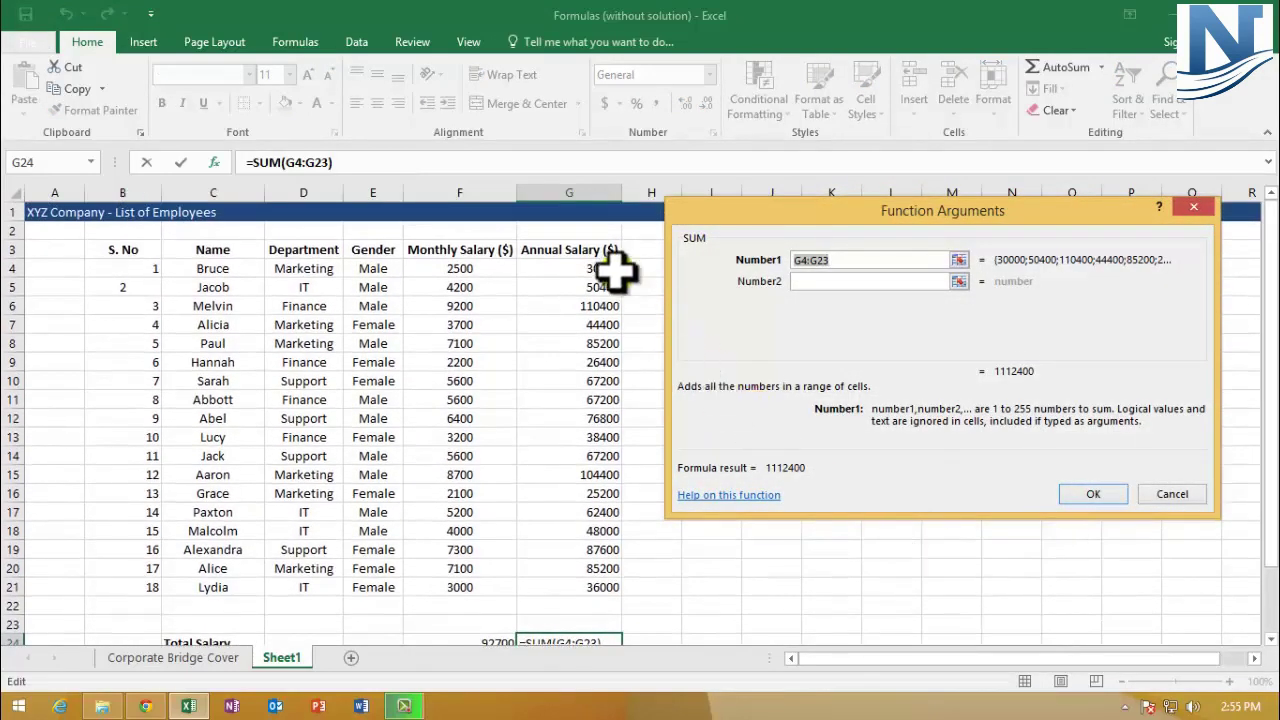
pyautogui.moveTo(596, 265); pyautogui.dragTo(591, 582)
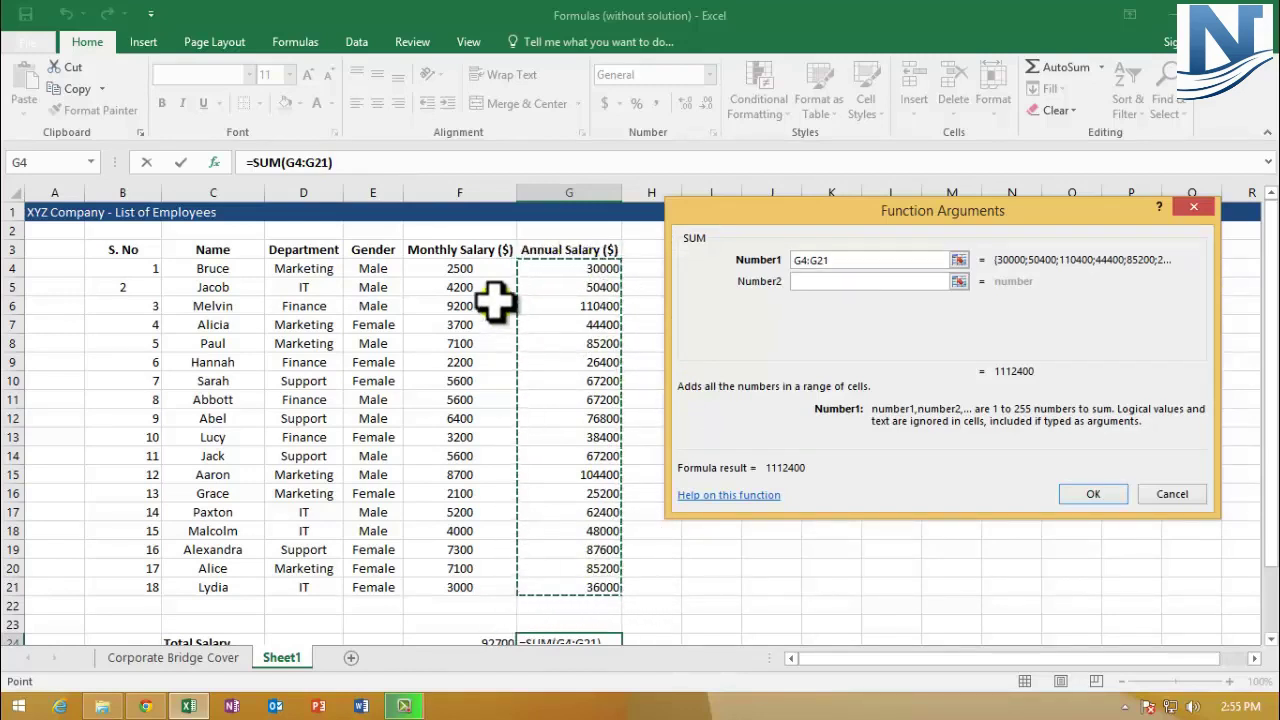
pyautogui.click(810, 261)
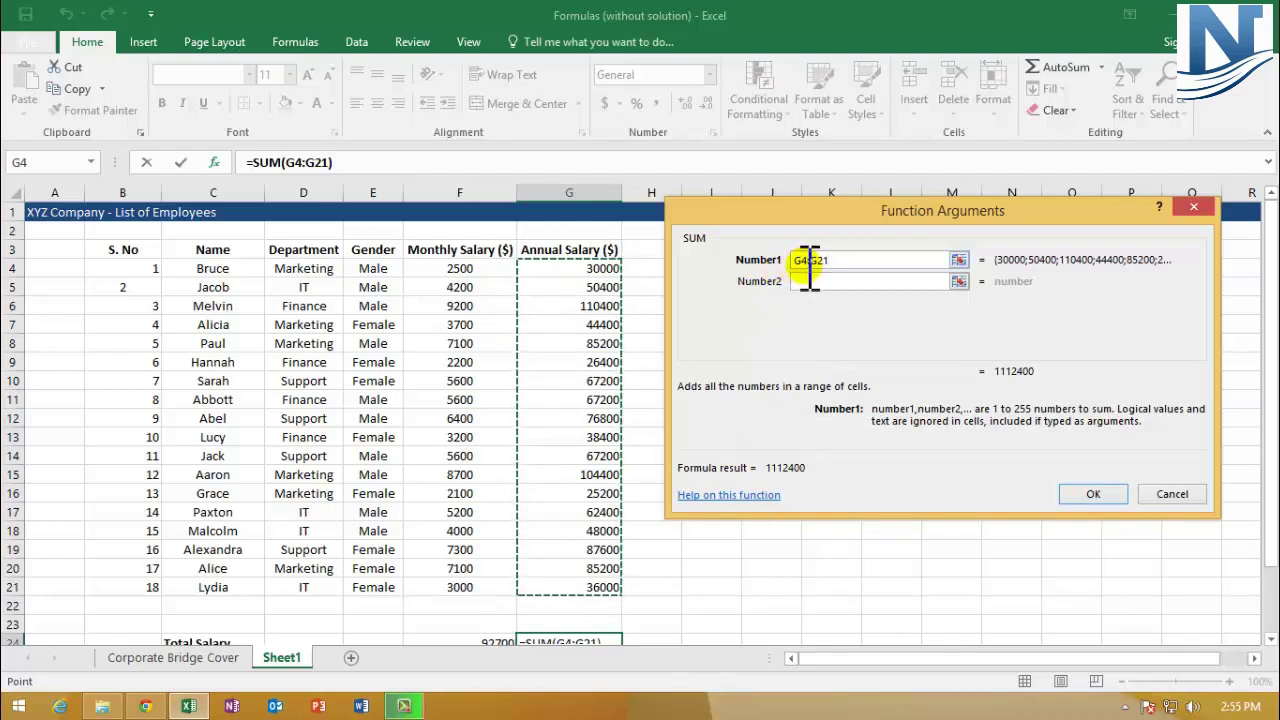
pyautogui.click(1093, 494)
# - Examine the Total Salary row and the annual total in G24 against the salary figures above
pyautogui.scroll(-3, 728, 566)
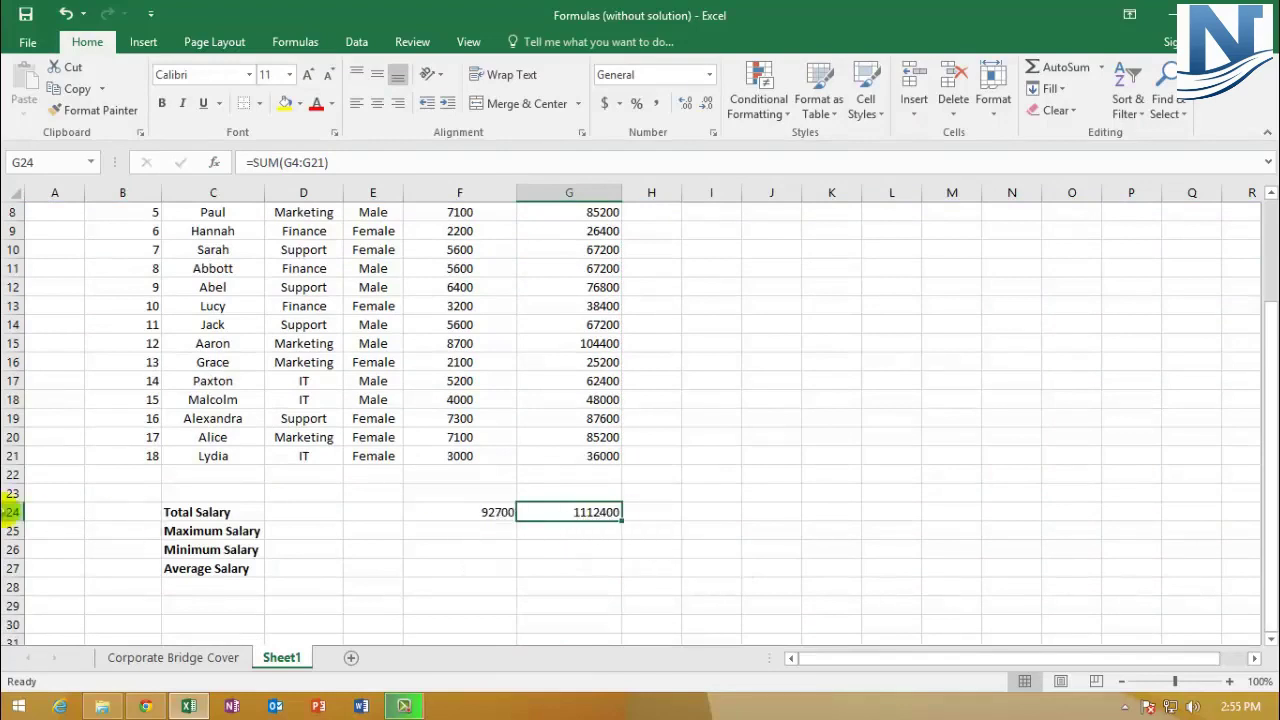
pyautogui.click(12, 512)
pyautogui.click(580, 510)
pyautogui.scroll(2, 585, 510)
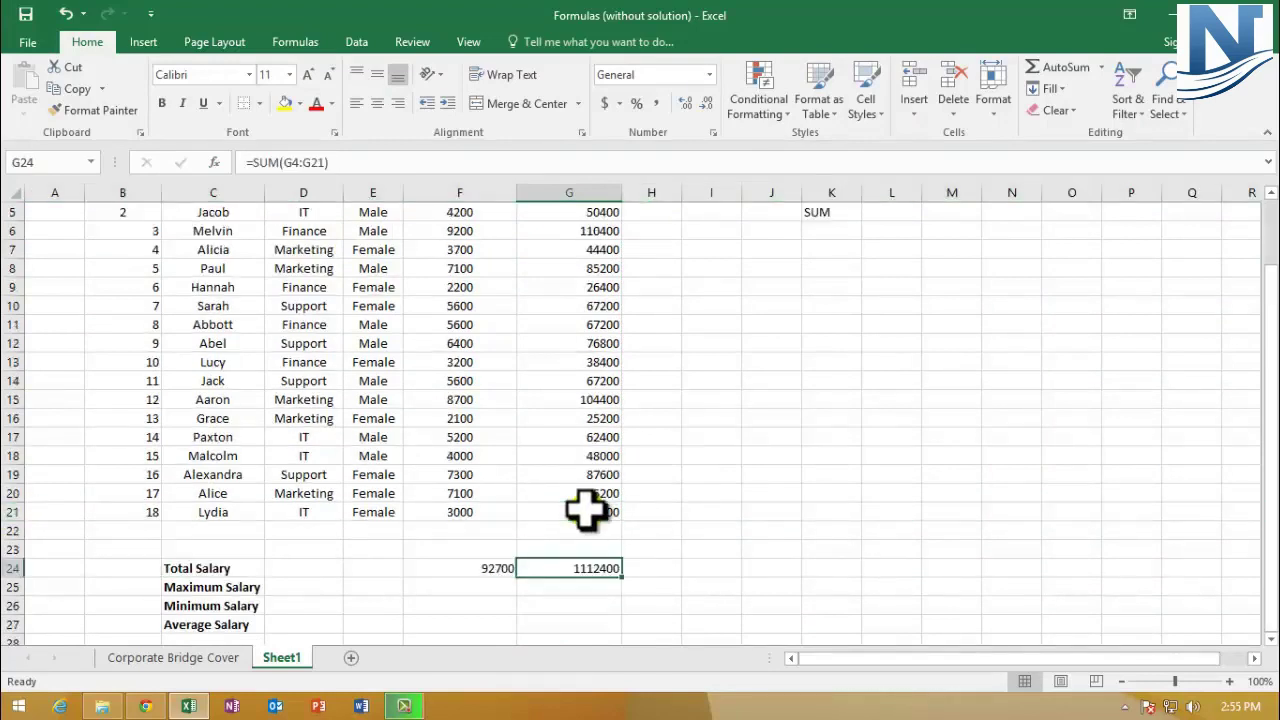
pyautogui.scroll(1, 585, 510)
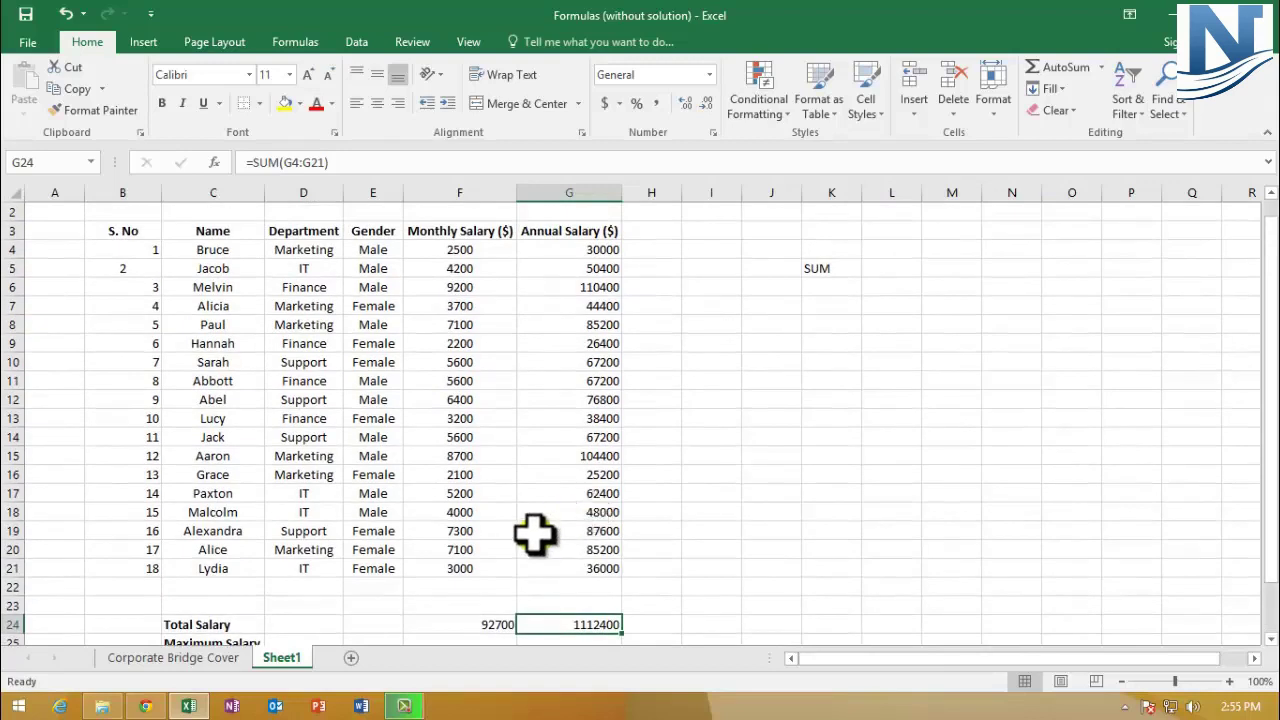
pyautogui.scroll(-2, 532, 538)
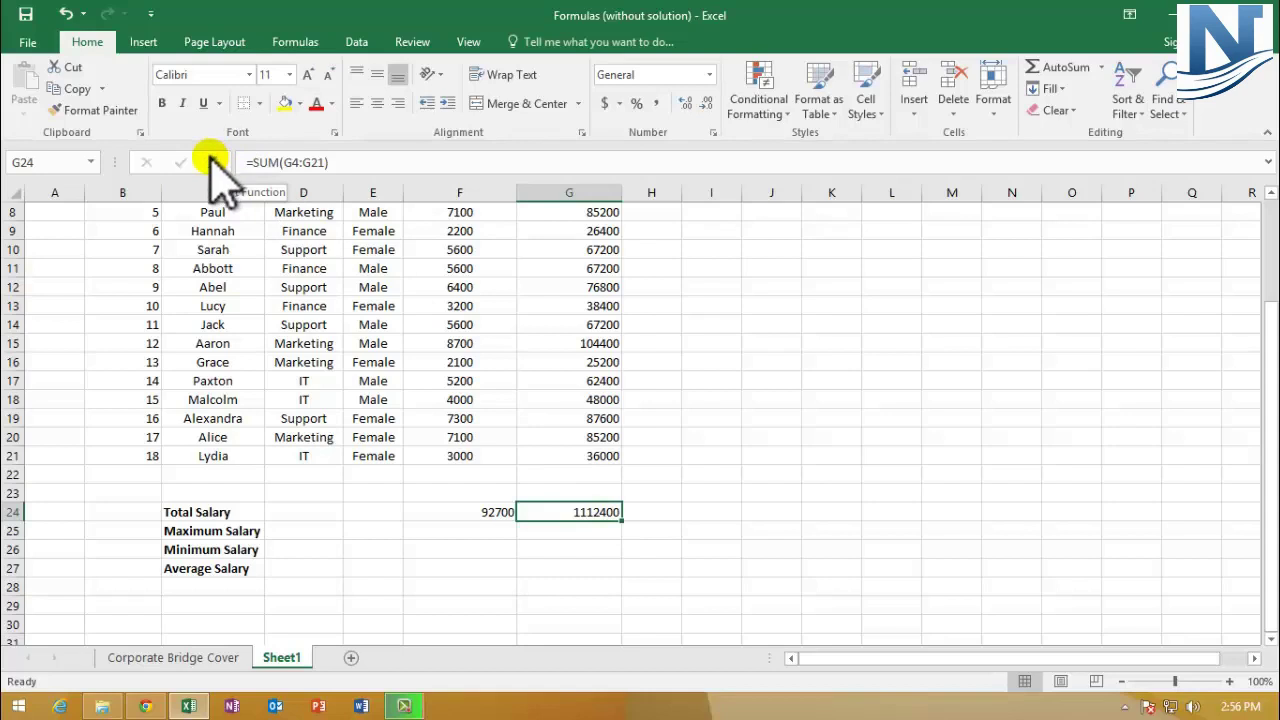
# - Delete the monthly and annual total formulas from cells F24 and G24
pyautogui.scroll(1, 580, 555)
pyautogui.click(485, 568)
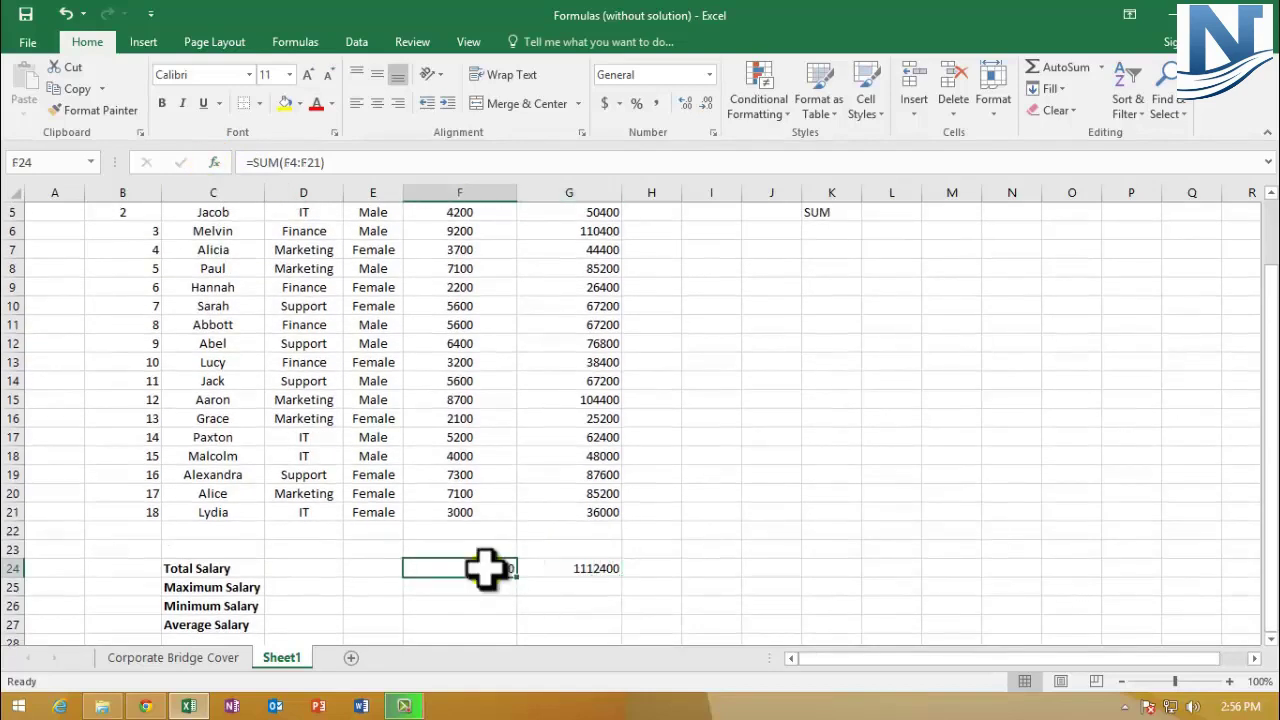
pyautogui.press('Delete')
pyautogui.click(590, 572)
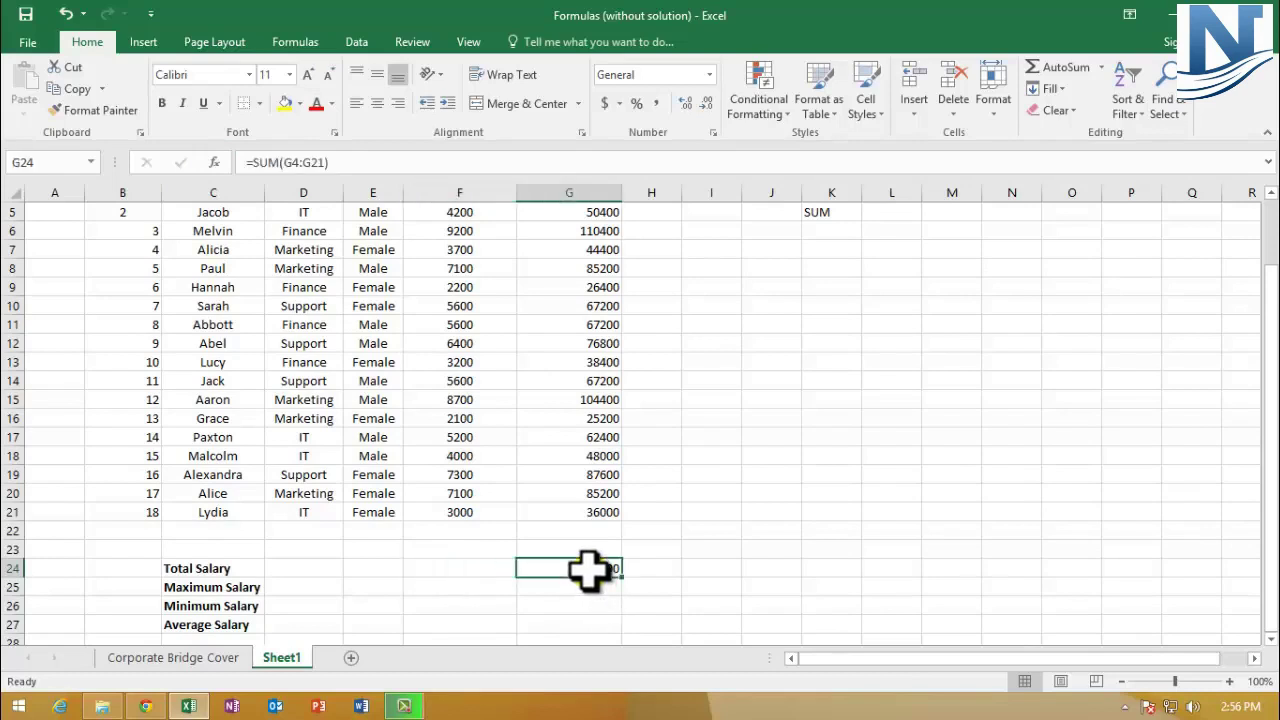
pyautogui.press('Delete')
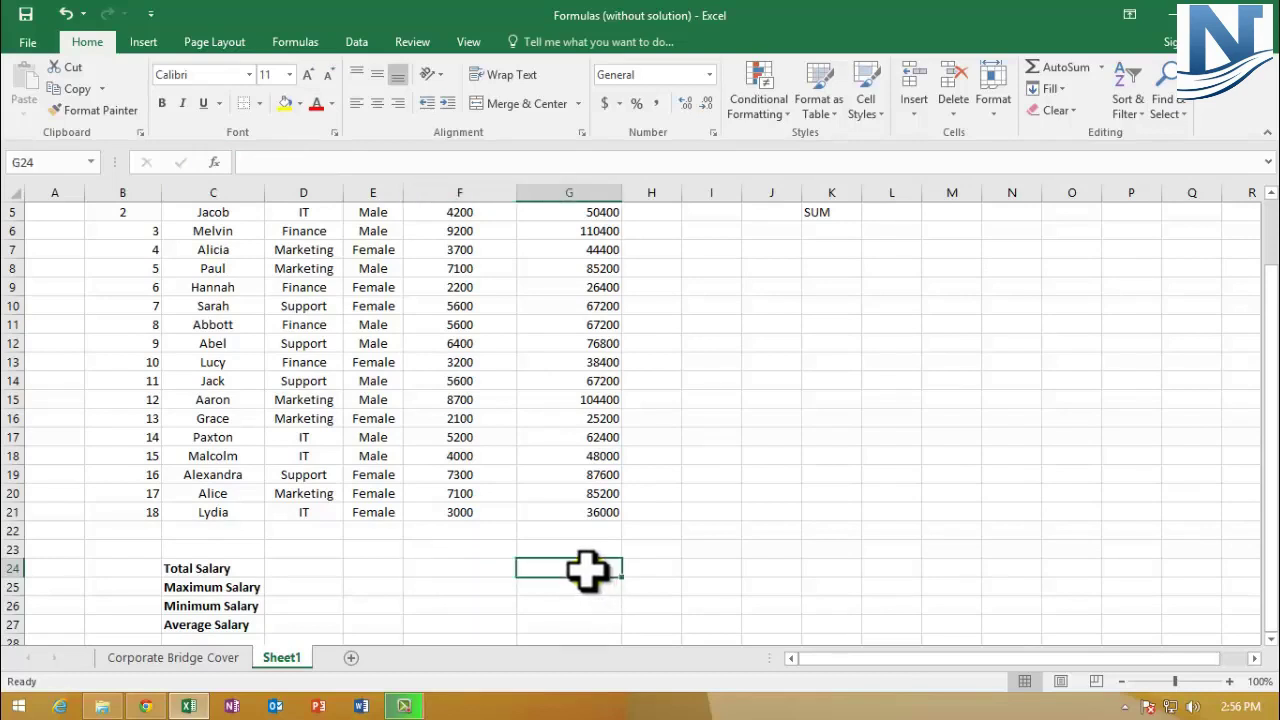
# - Total the monthly salaries in cell F24 by entering the formula =SUM(F4:F21) directly in the cell
pyautogui.click(455, 569)
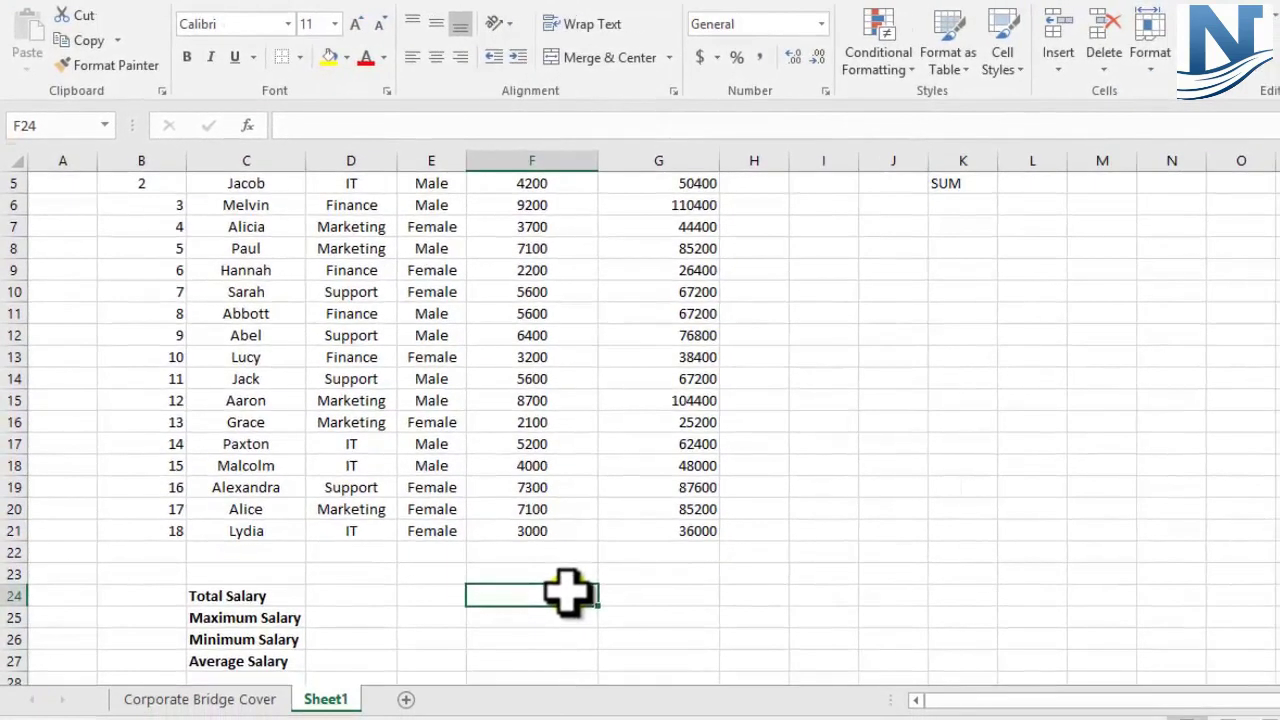
pyautogui.scroll(1, 565, 590)
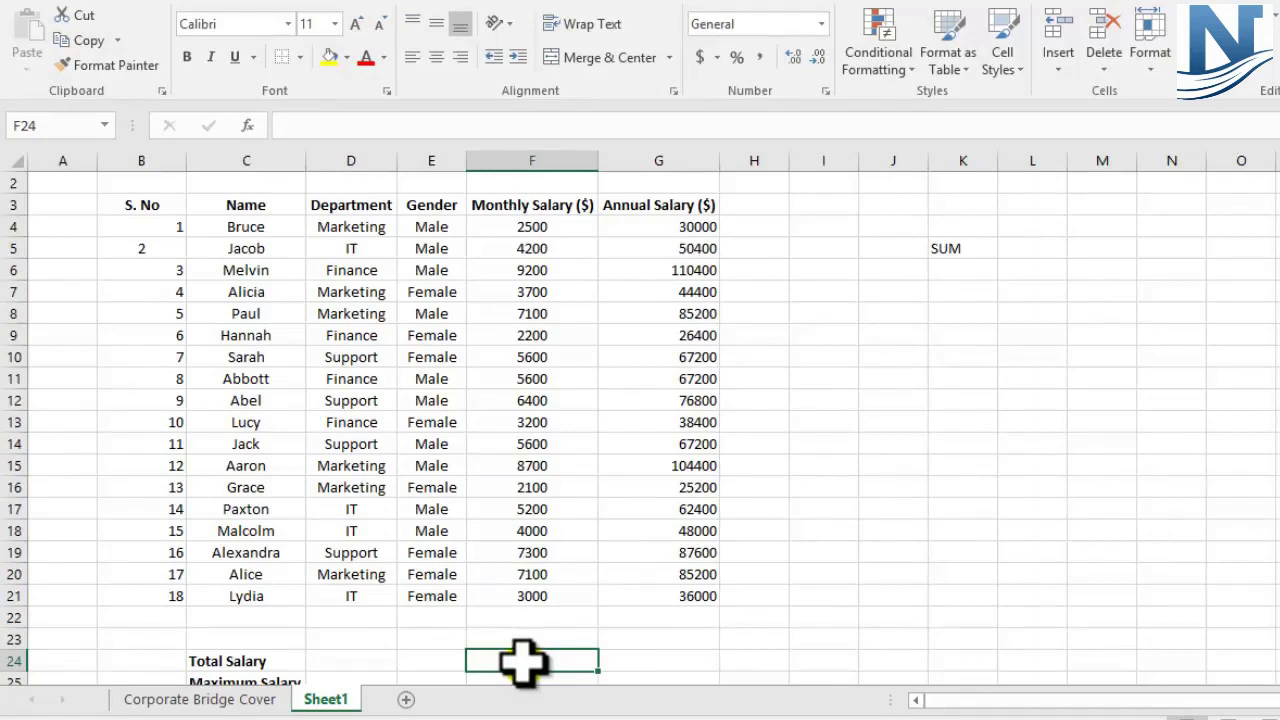
pyautogui.write('=')
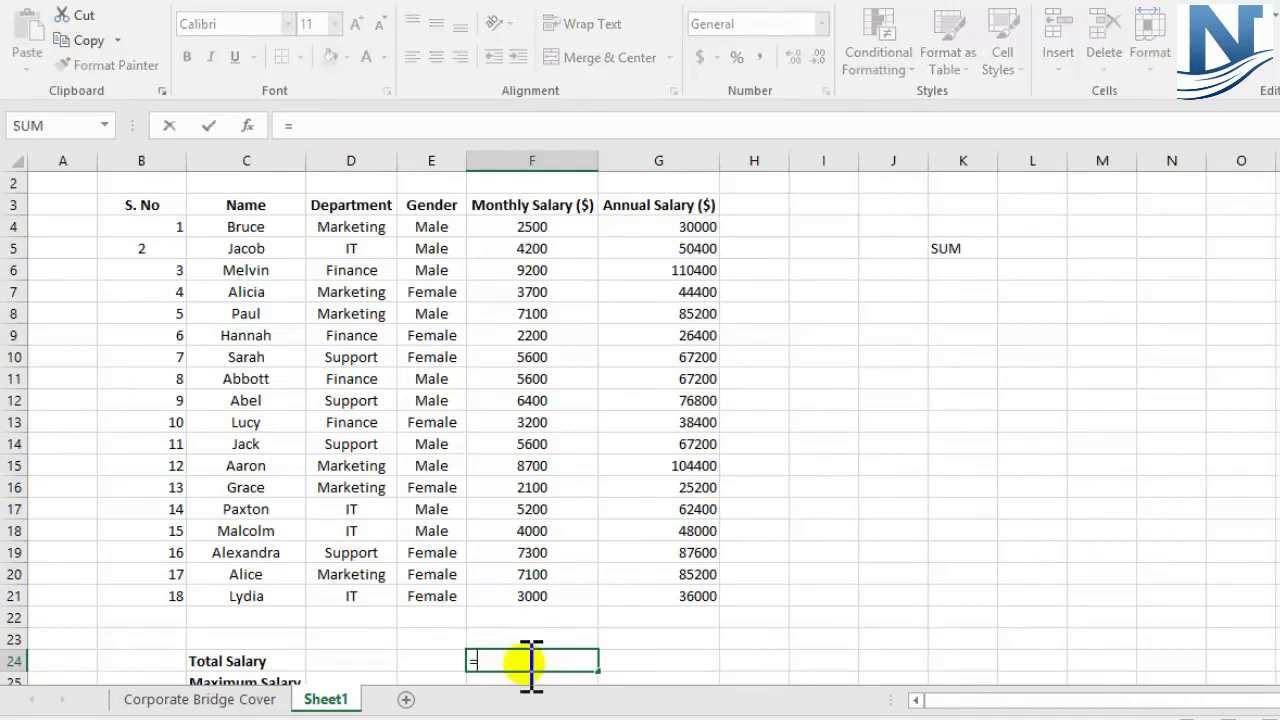
pyautogui.write('s')
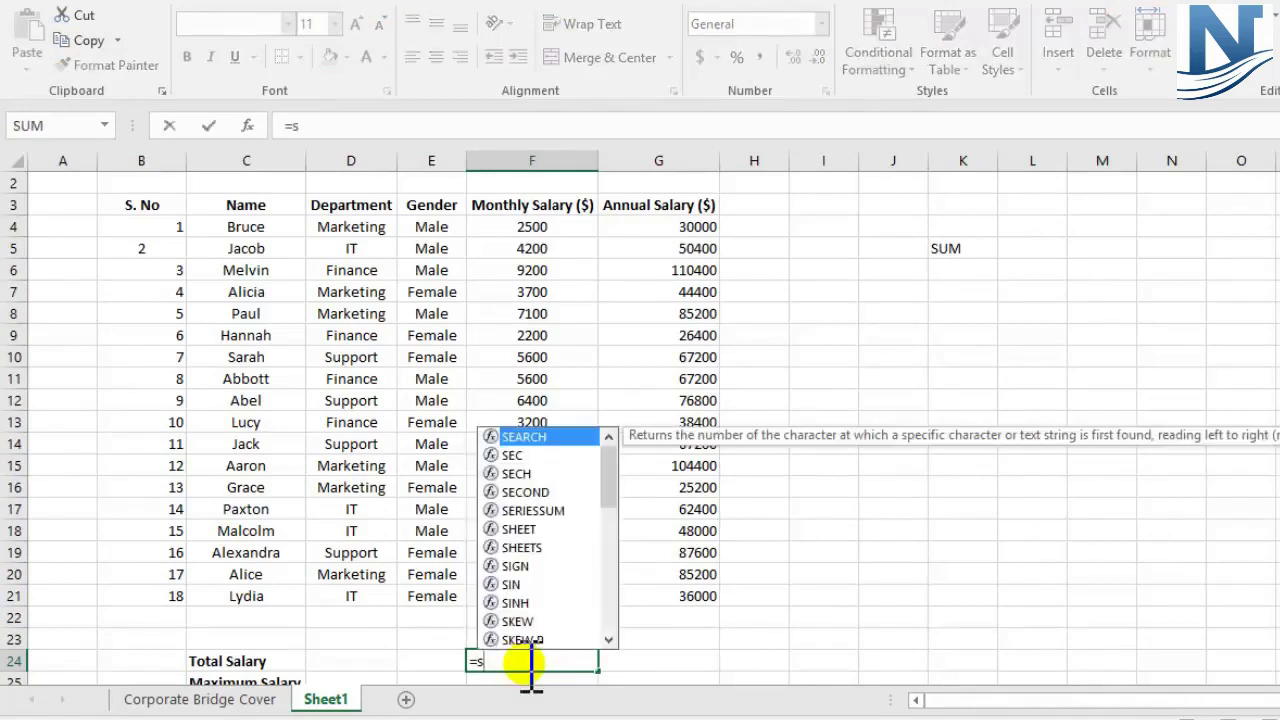
pyautogui.write('um')
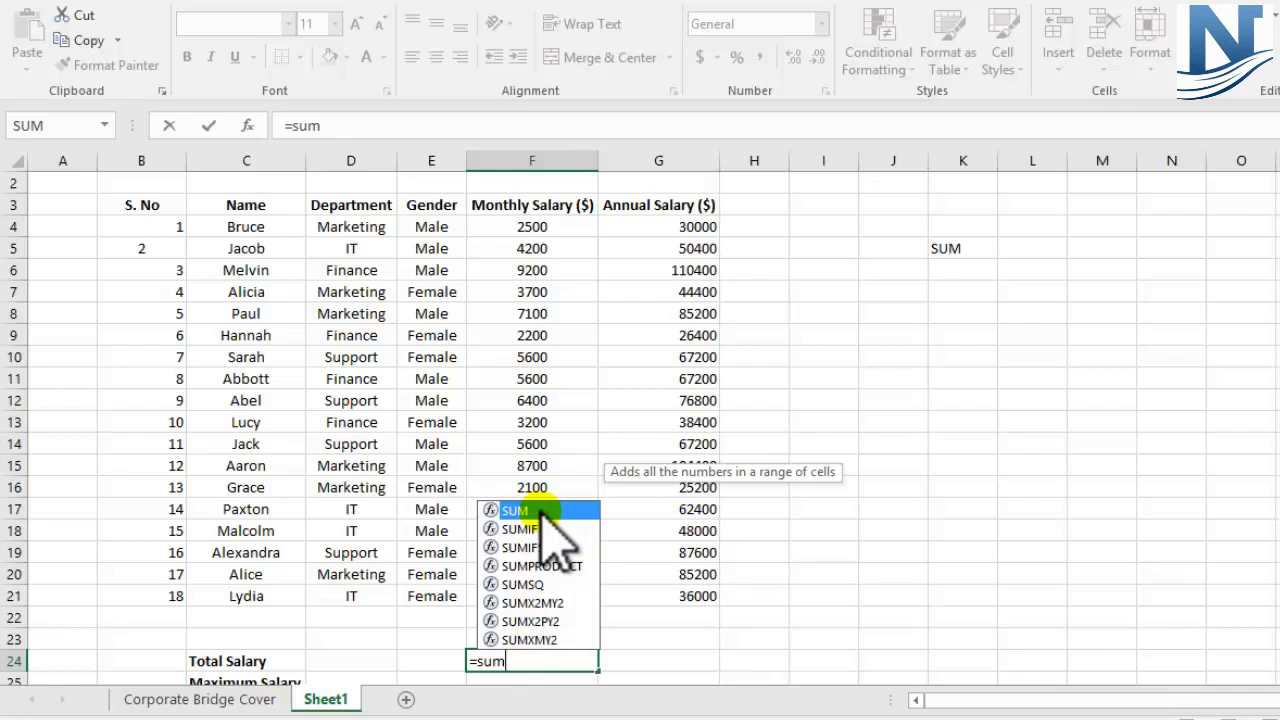
pyautogui.write('(')
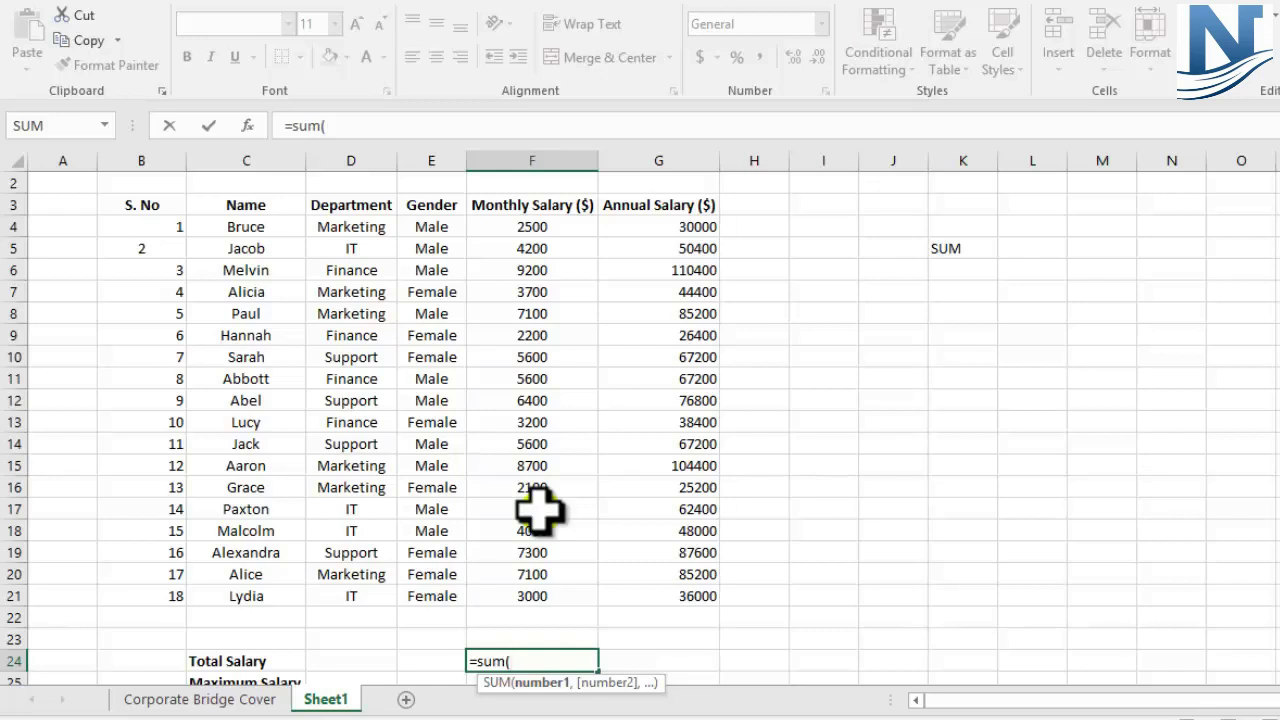
pyautogui.press('BackSpace')
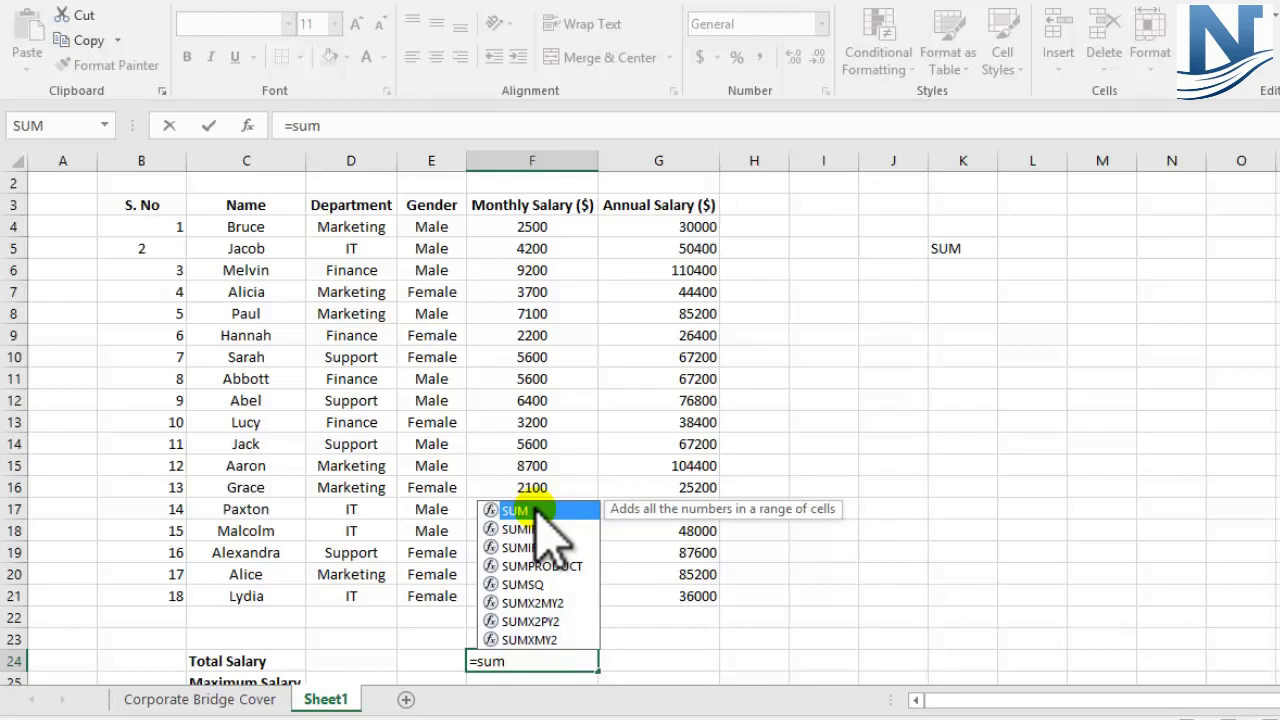
pyautogui.doubleClick(537, 511)
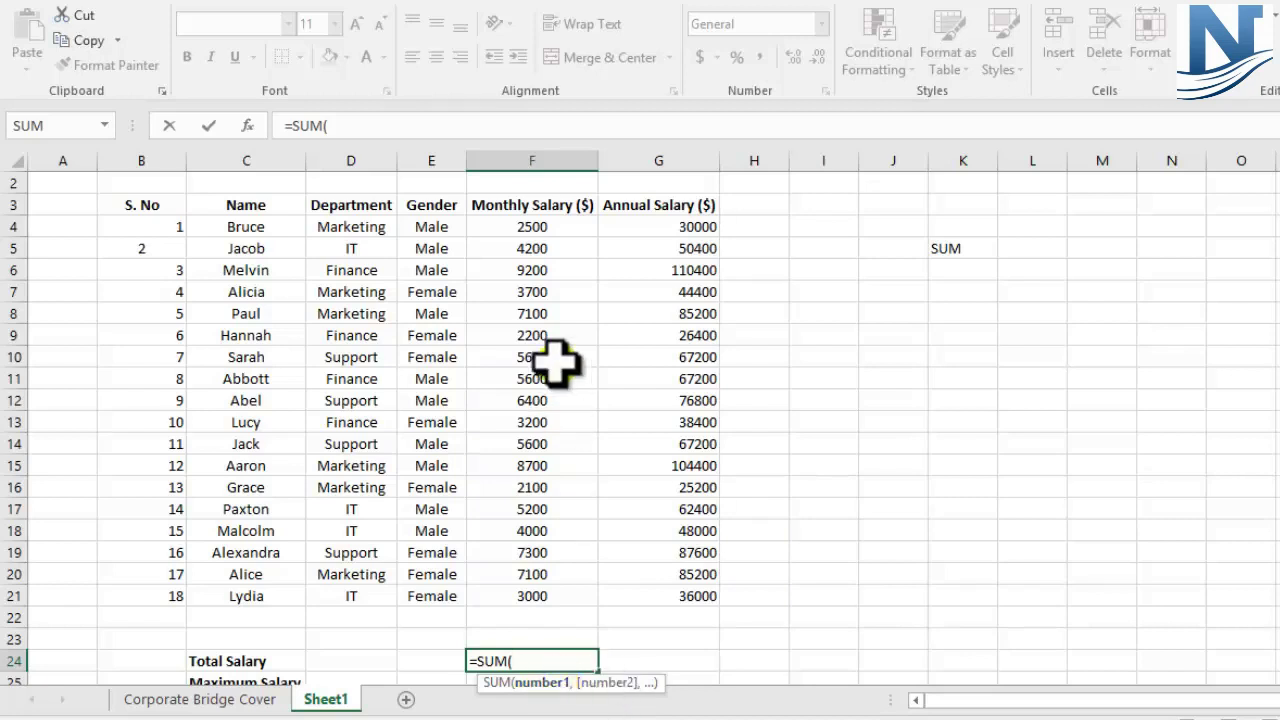
pyautogui.moveTo(517, 226); pyautogui.dragTo(531, 591)
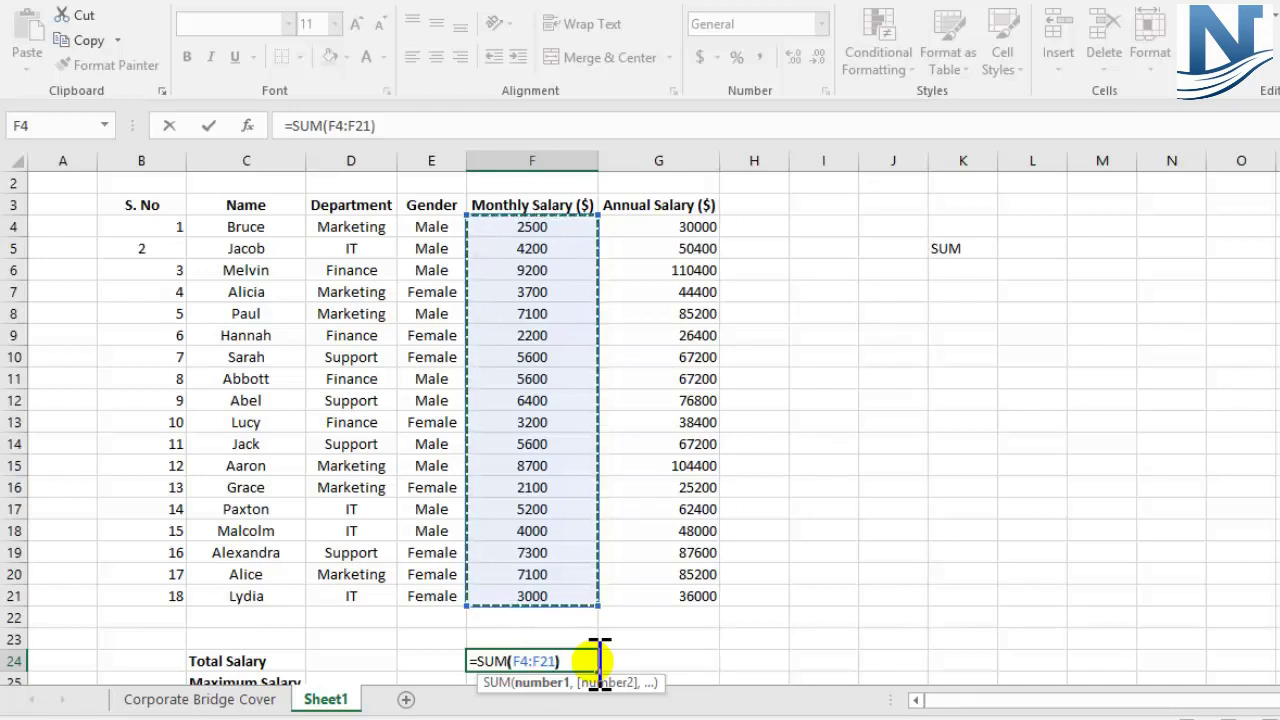
pyautogui.write(')')
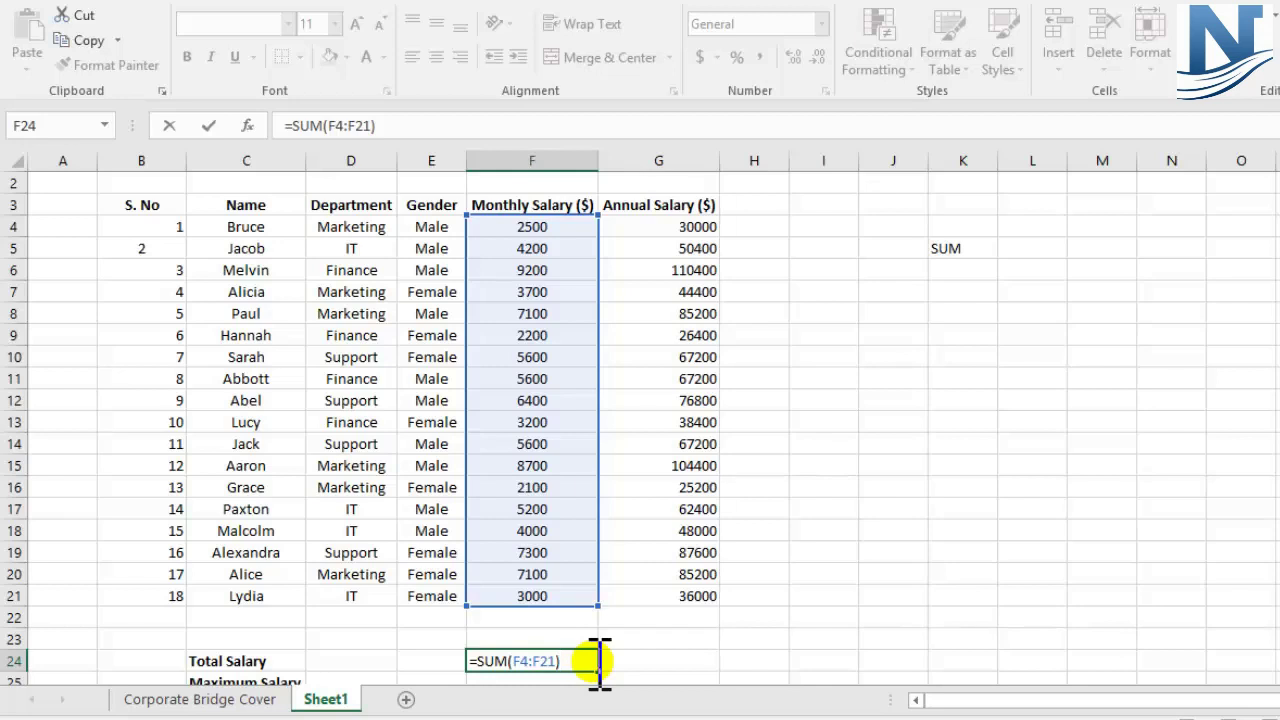
pyautogui.press('Return')
pyautogui.click(545, 642)
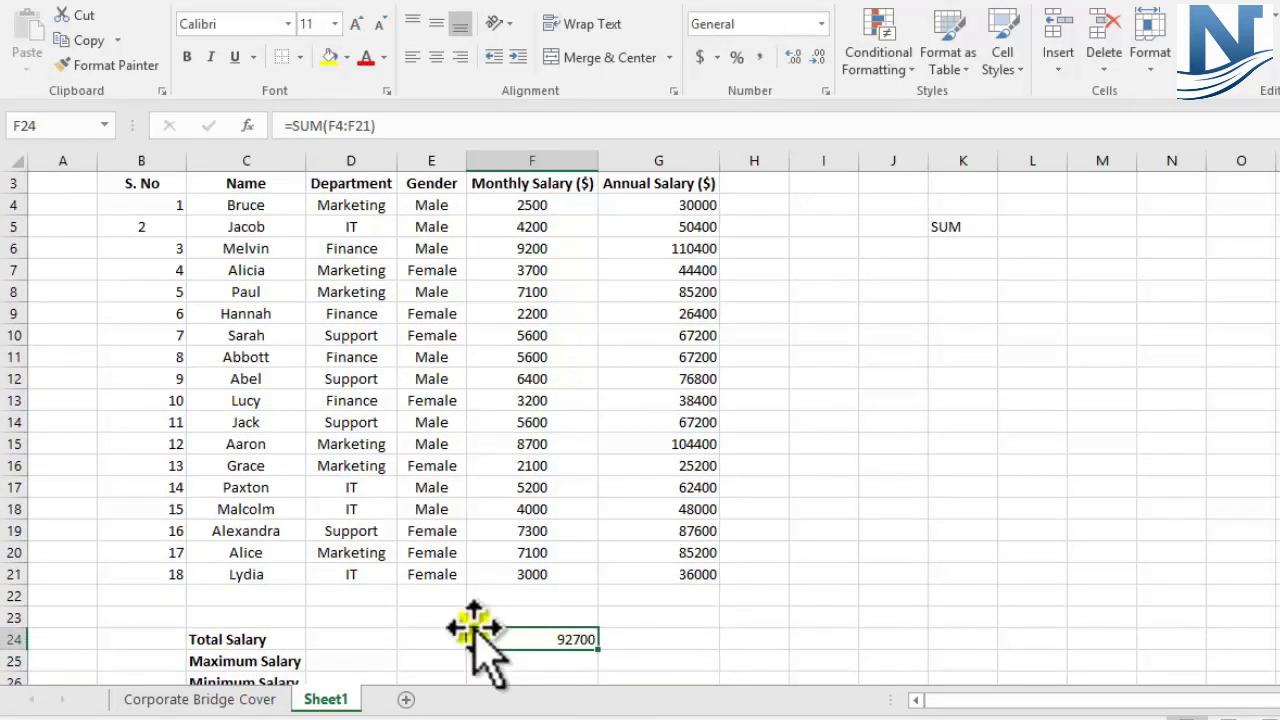
pyautogui.click(648, 632)
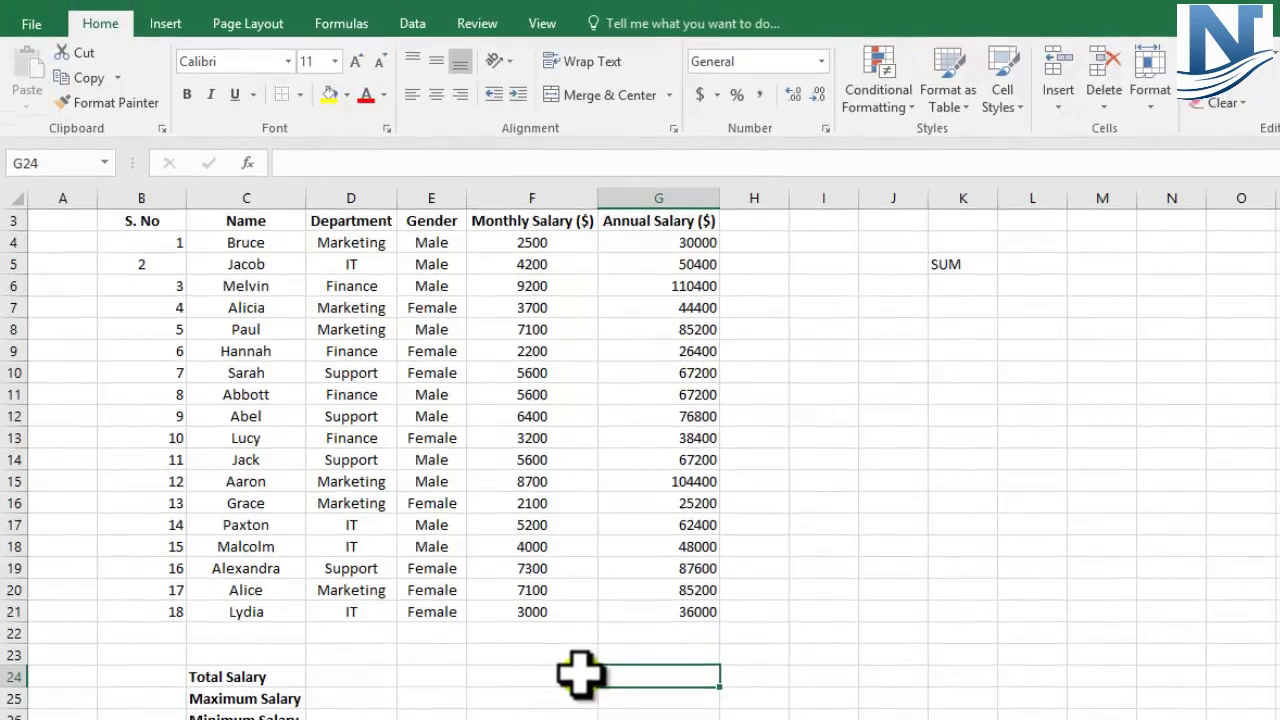
pyautogui.click(580, 638)
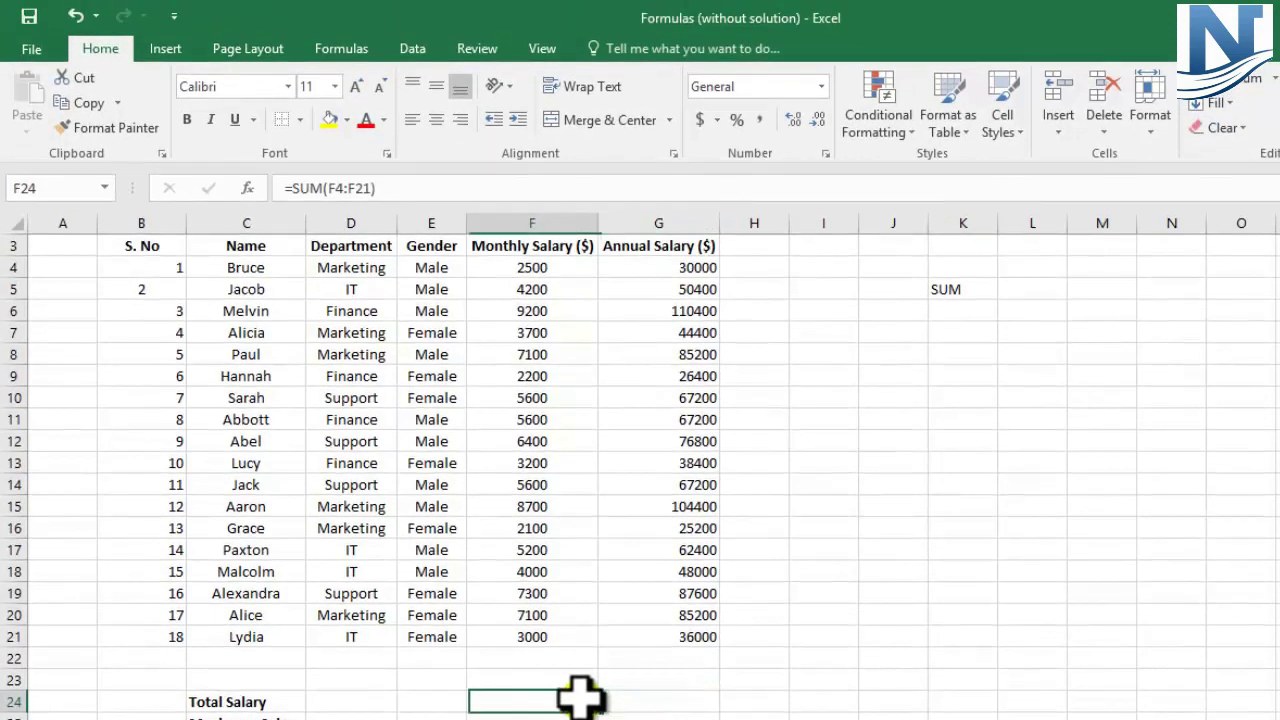
# - Total the annual salaries in cell G24 with AutoSum, accepting the suggested range G4:G23
pyautogui.click(640, 700)
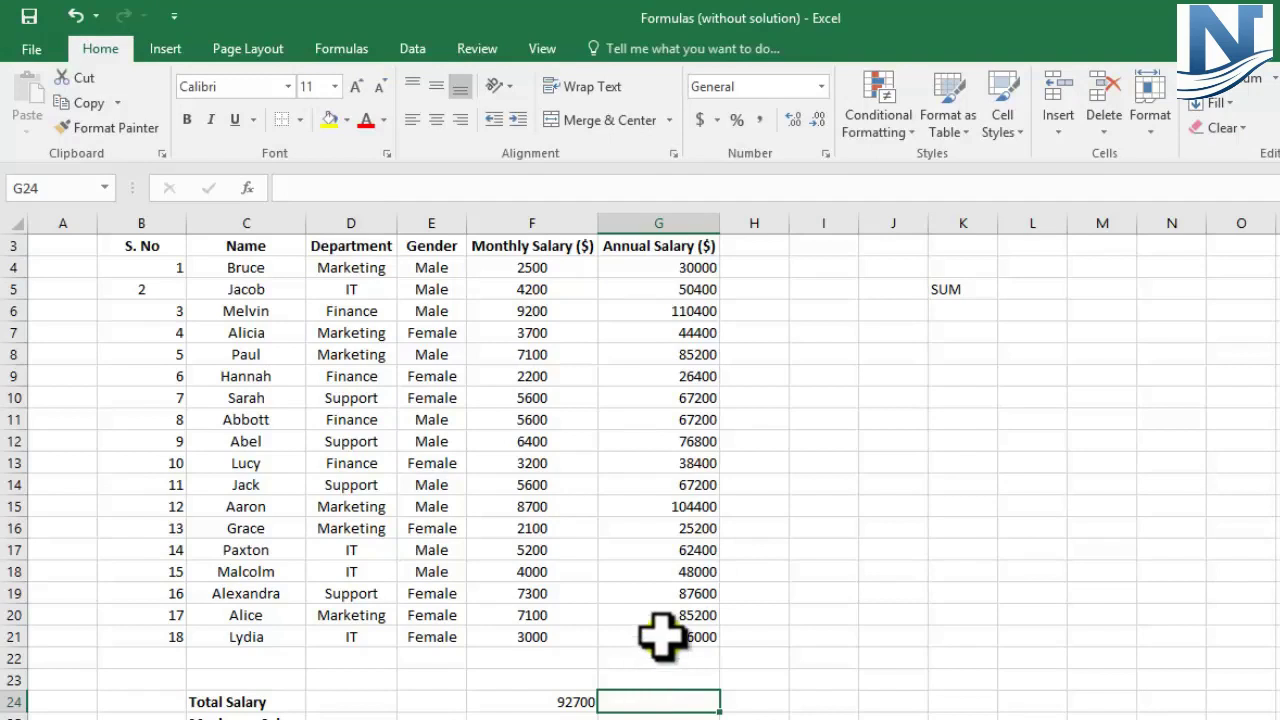
pyautogui.scroll(1, 665, 622)
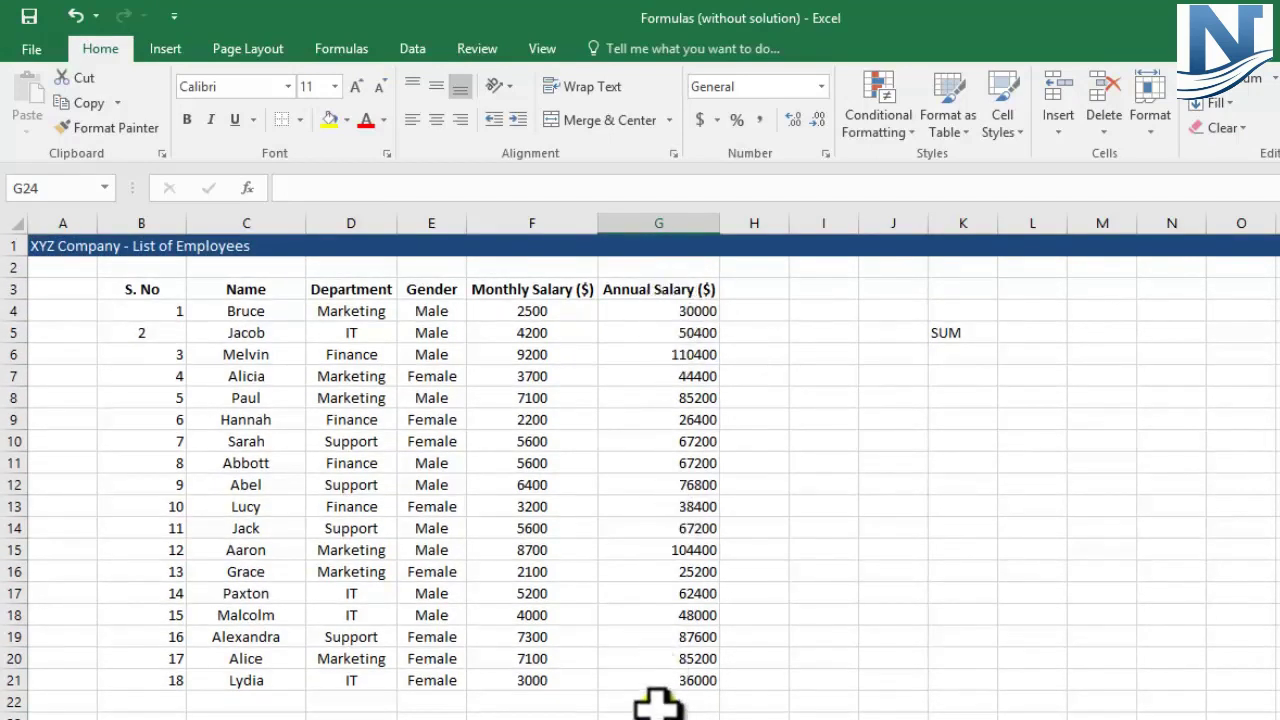
pyautogui.click(669, 228)
pyautogui.scroll(-3, 630, 330)
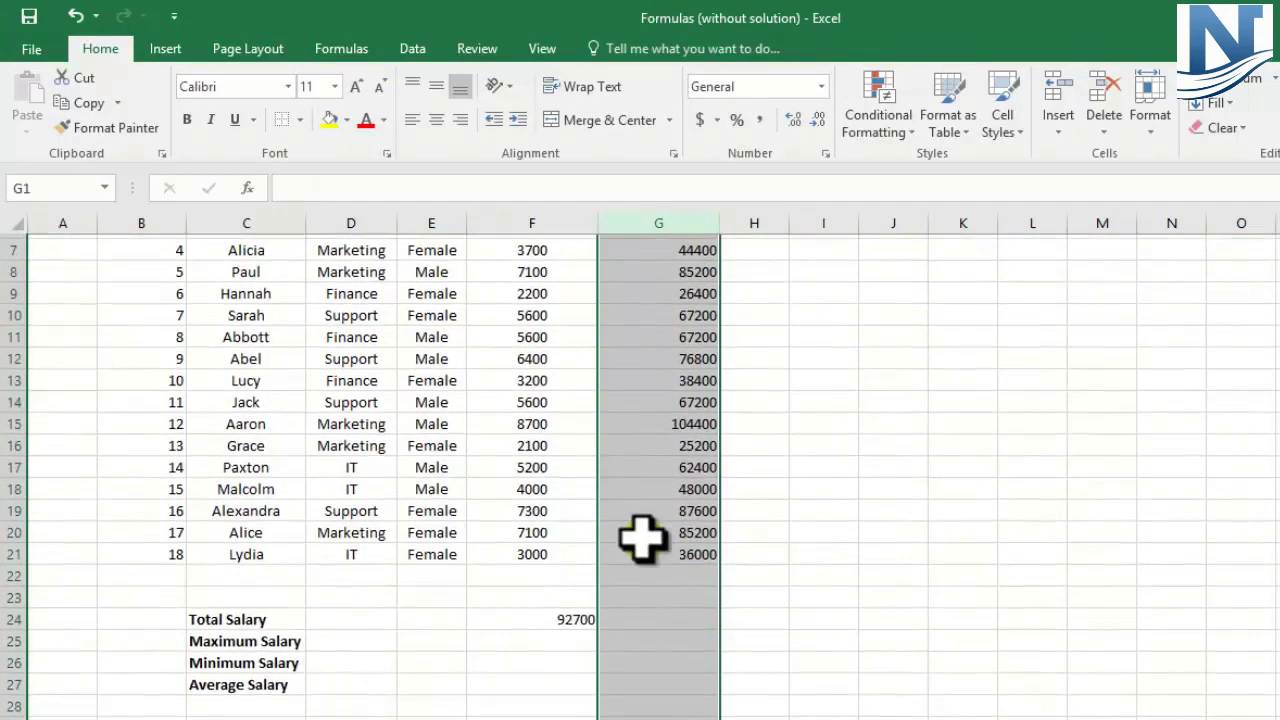
pyautogui.click(634, 612)
pyautogui.scroll(1, 637, 612)
pyautogui.scroll(1, 637, 612)
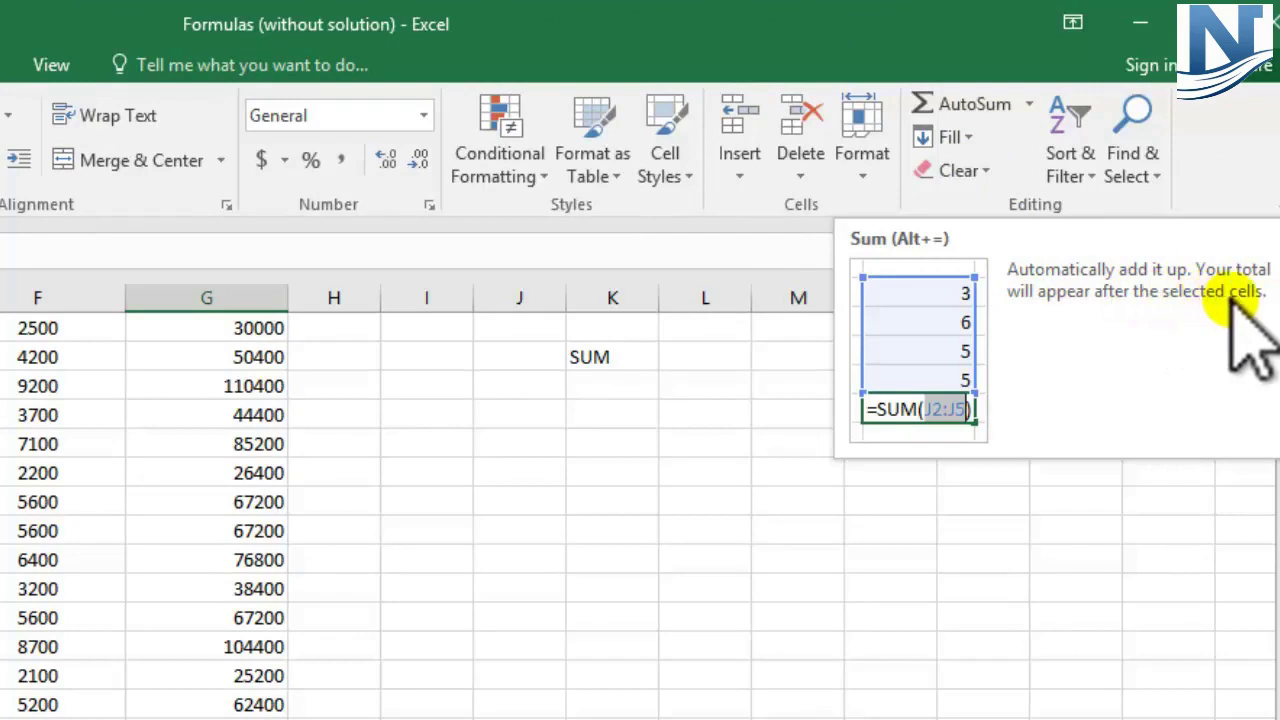
pyautogui.click(968, 106)
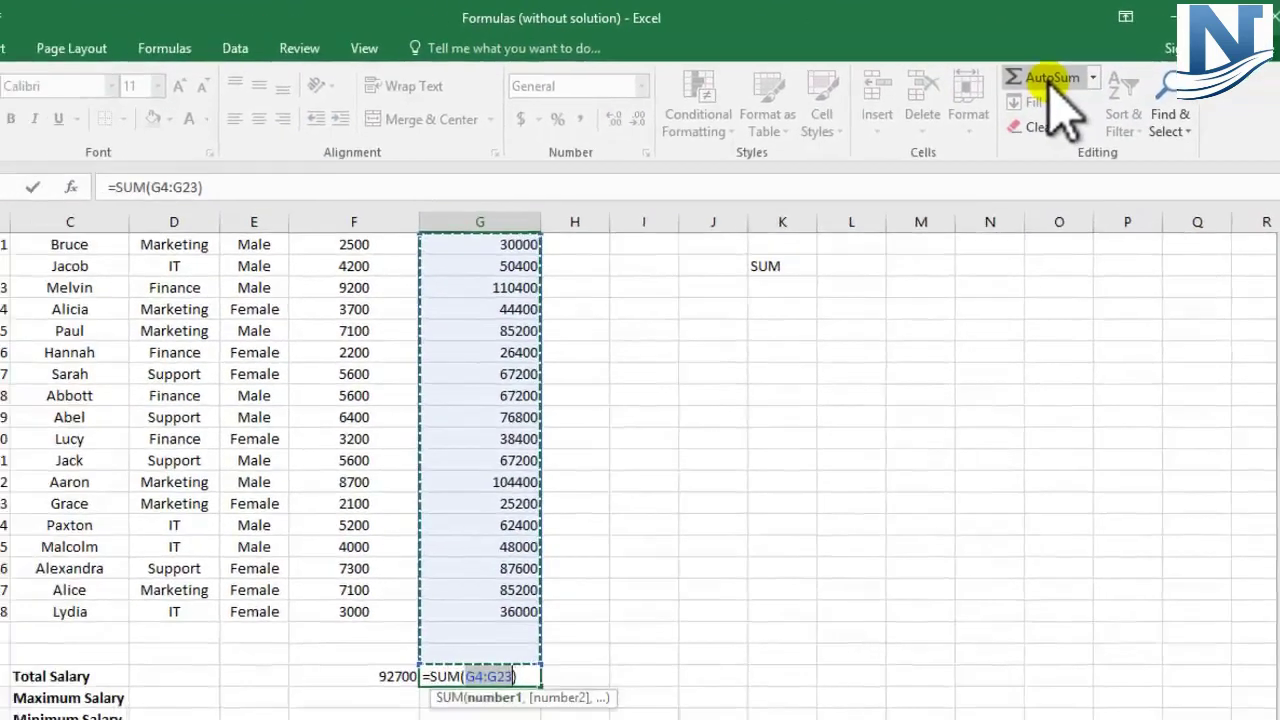
pyautogui.scroll(1, 677, 391)
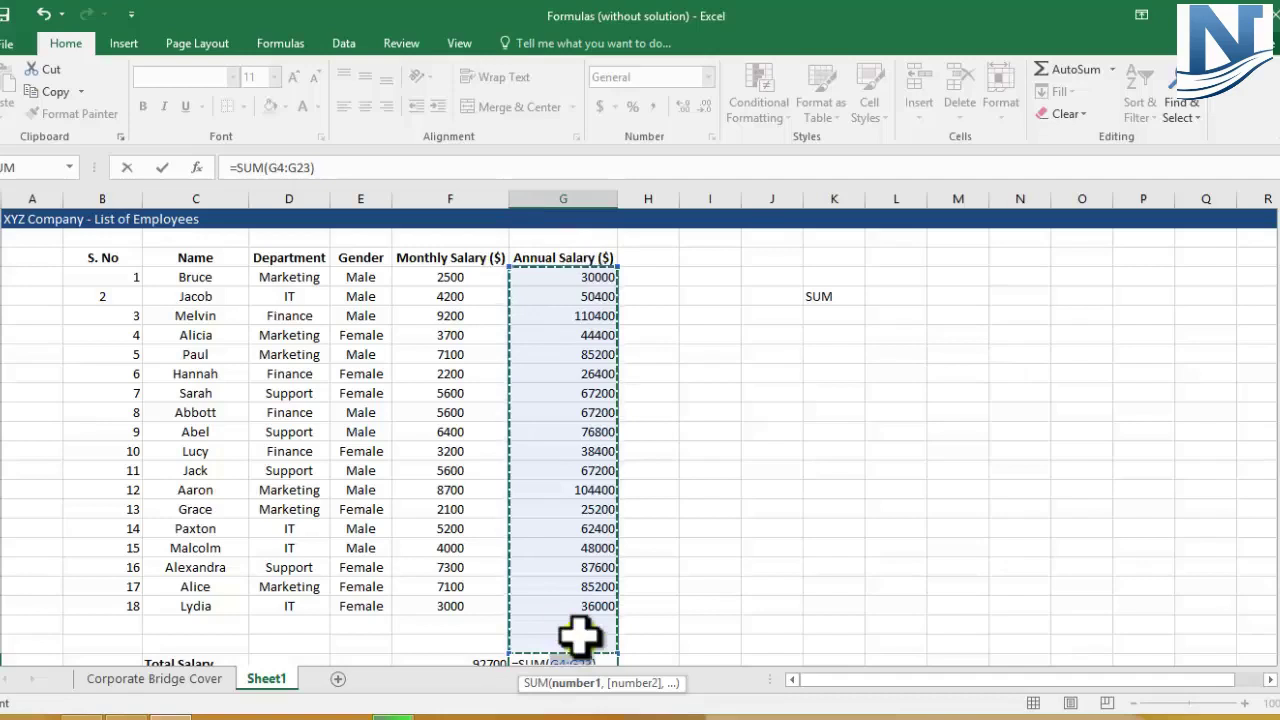
pyautogui.scroll(-1, 610, 408)
pyautogui.scroll(-2, 610, 408)
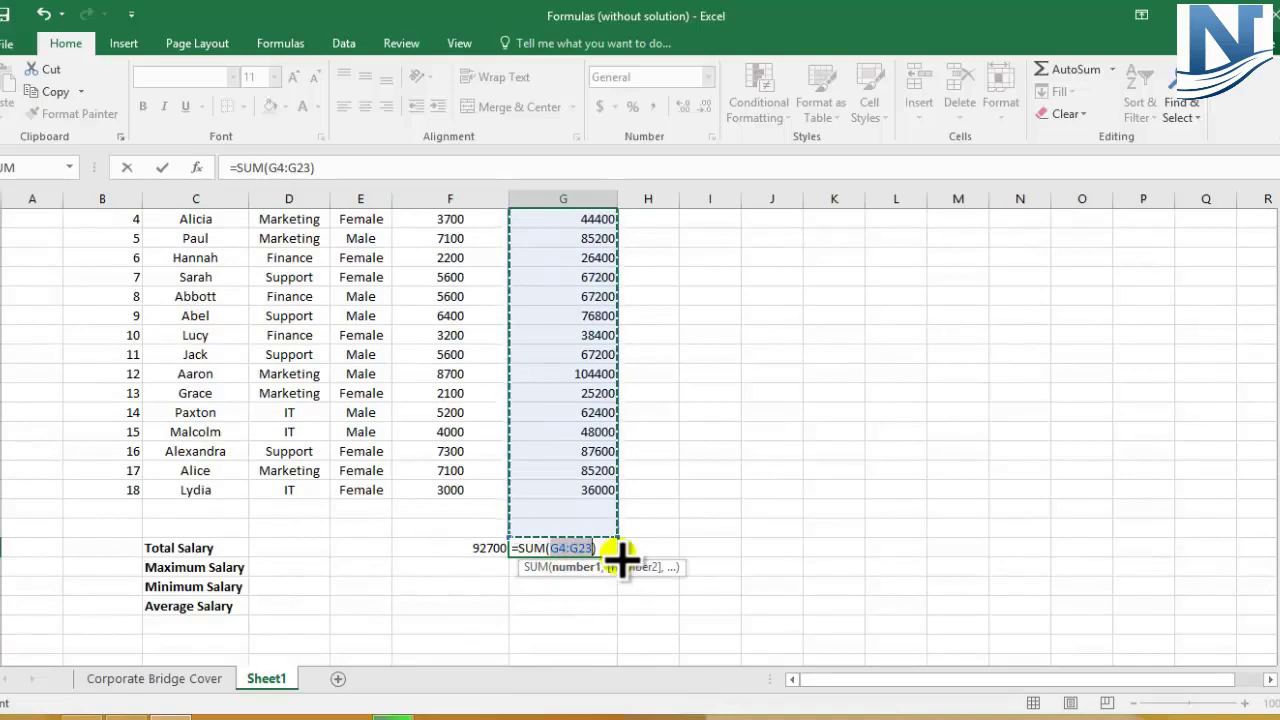
pyautogui.press('Return')
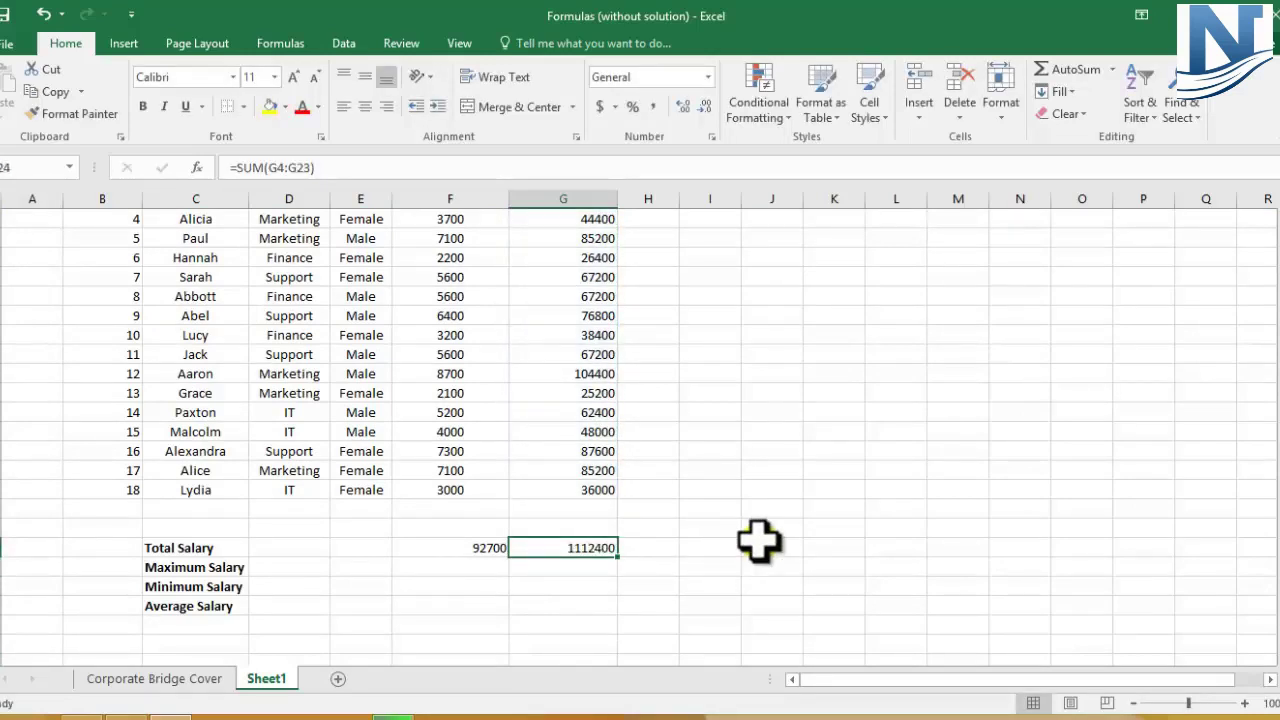
pyautogui.scroll(1, 759, 541)
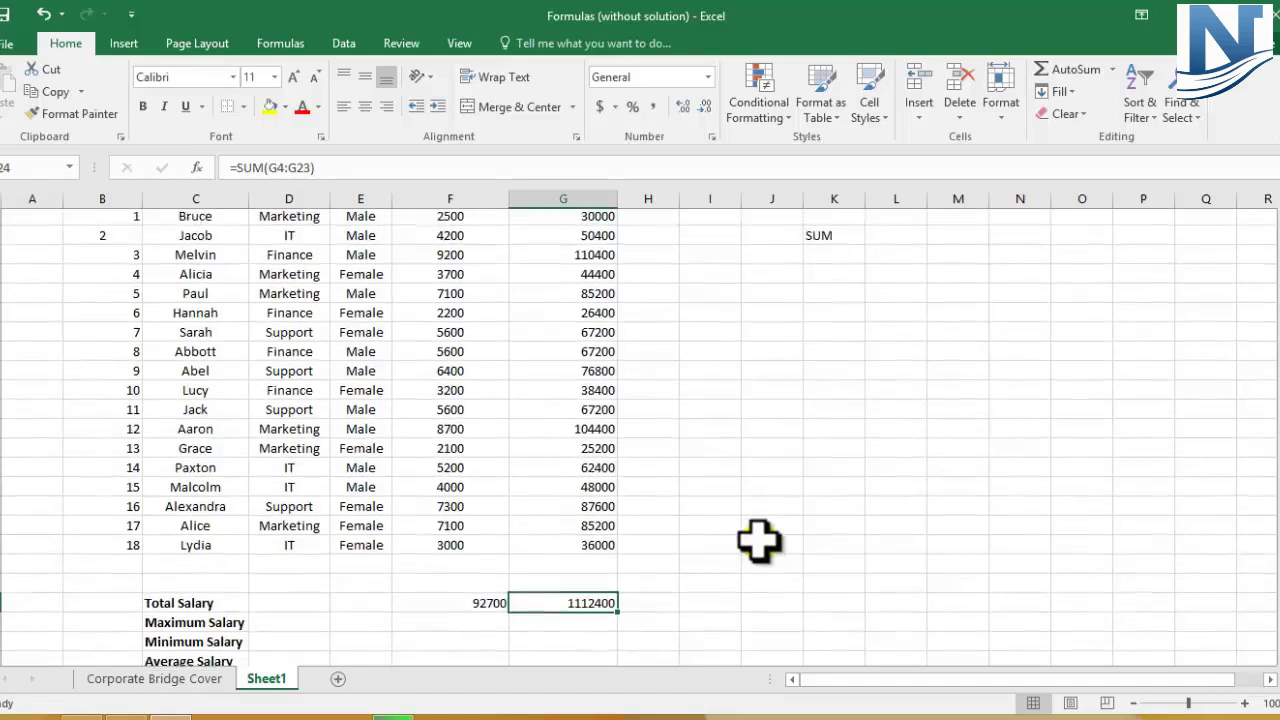